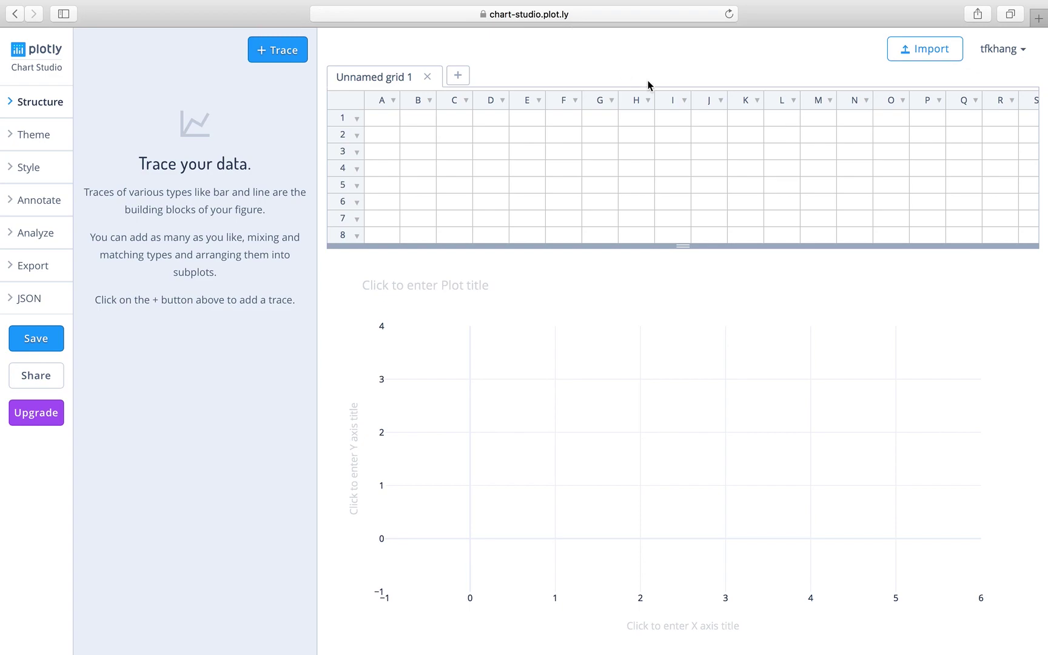
Step: Upload cloud-seeding.txt into the grid, giving Unseeded Clouds and Seeded Clouds columns
left_click(917, 58)
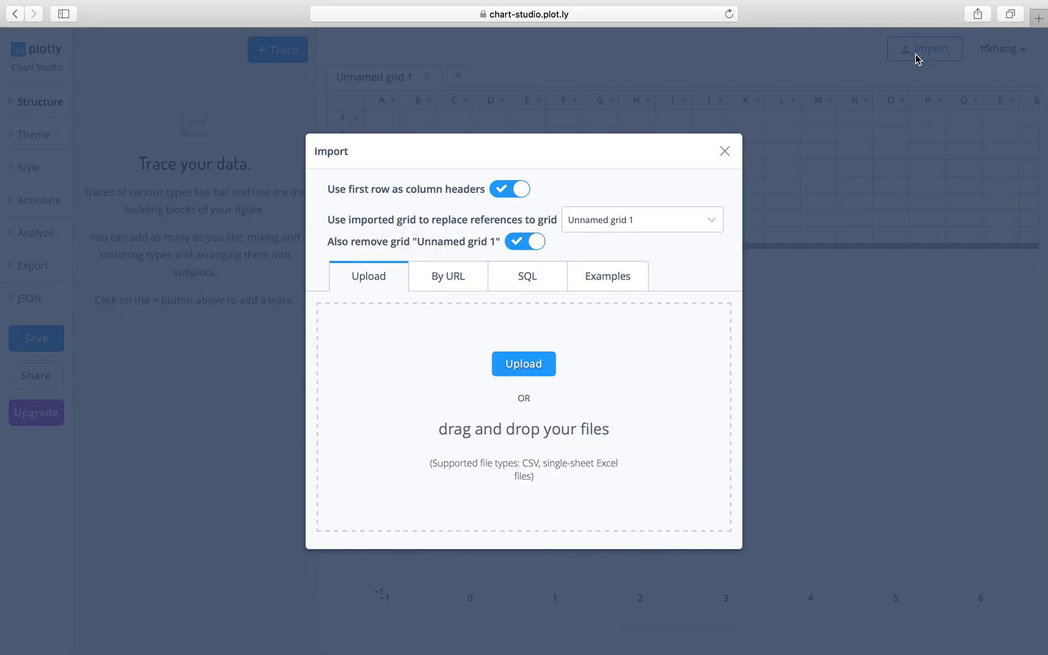
left_click(523, 366)
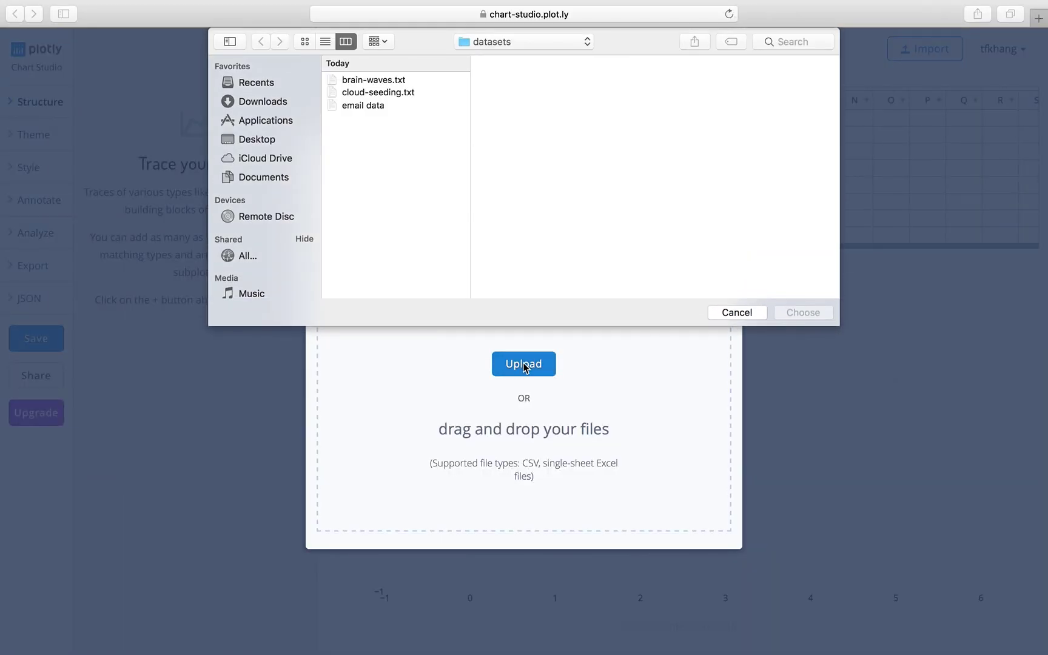
left_click(377, 94)
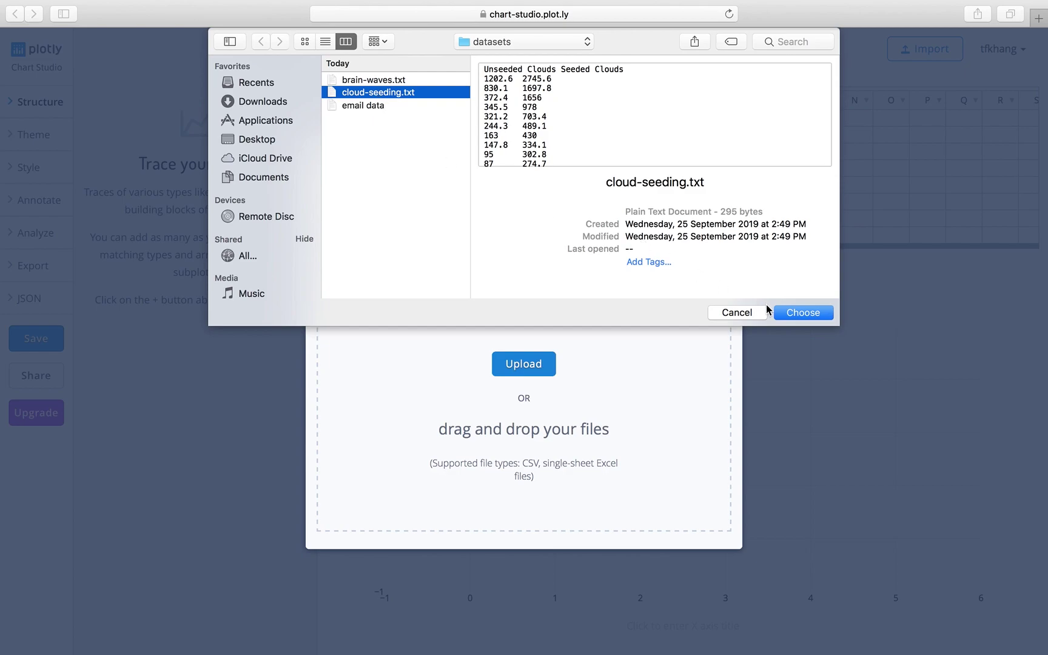
left_click(797, 314)
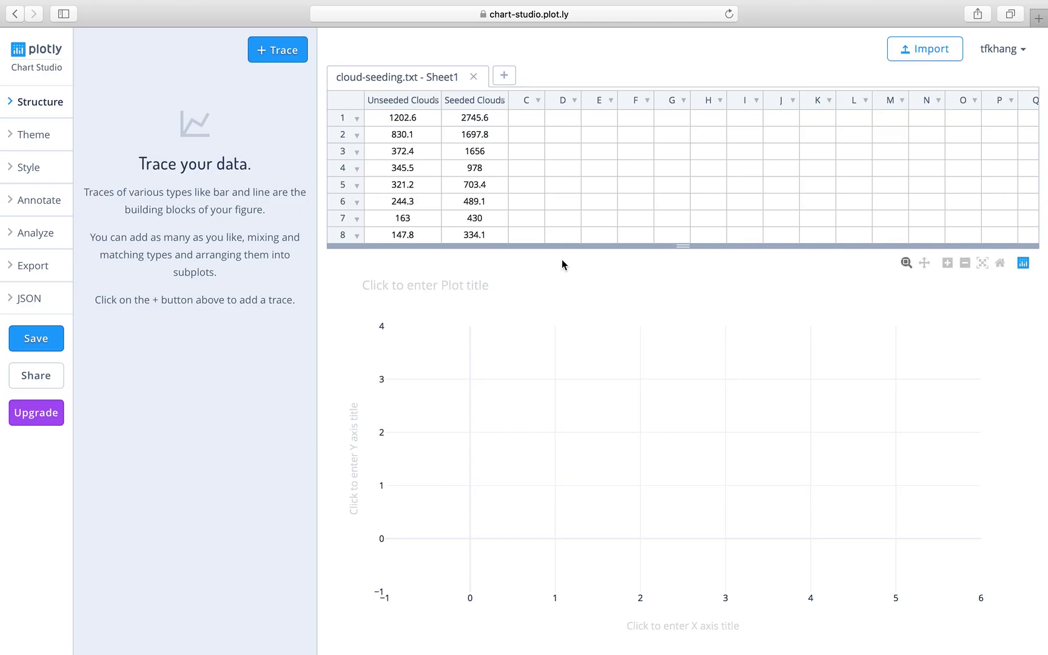
scroll(512, 164, "right", 1)
scroll(512, 164, "left", 1)
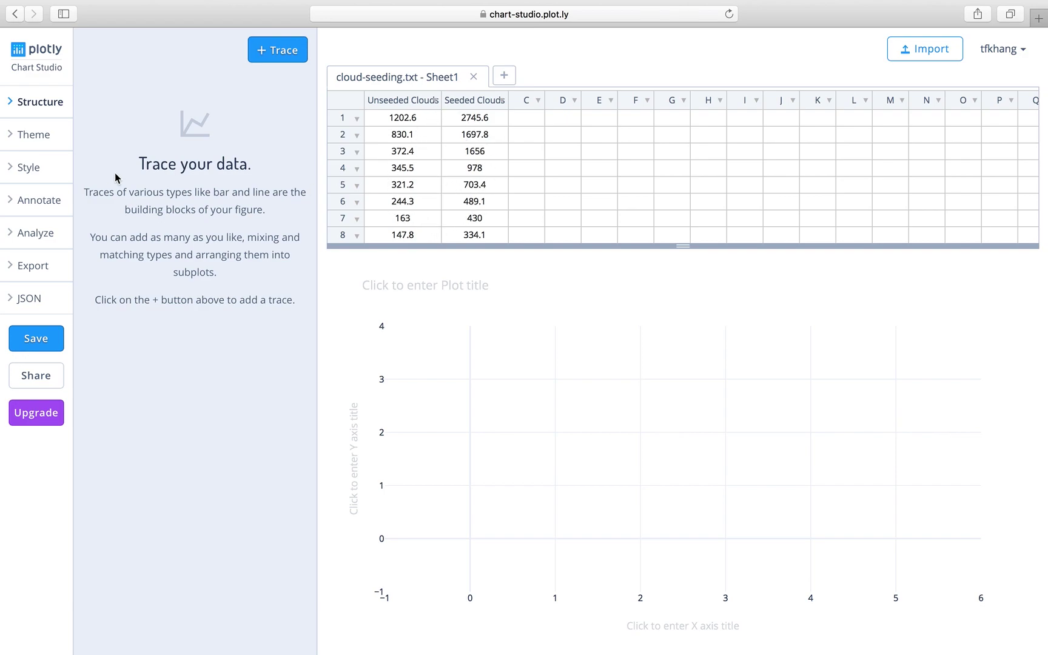
Step: Add trace 0 under Structure > Traces and change its type from Scatter to Box
left_click(56, 103)
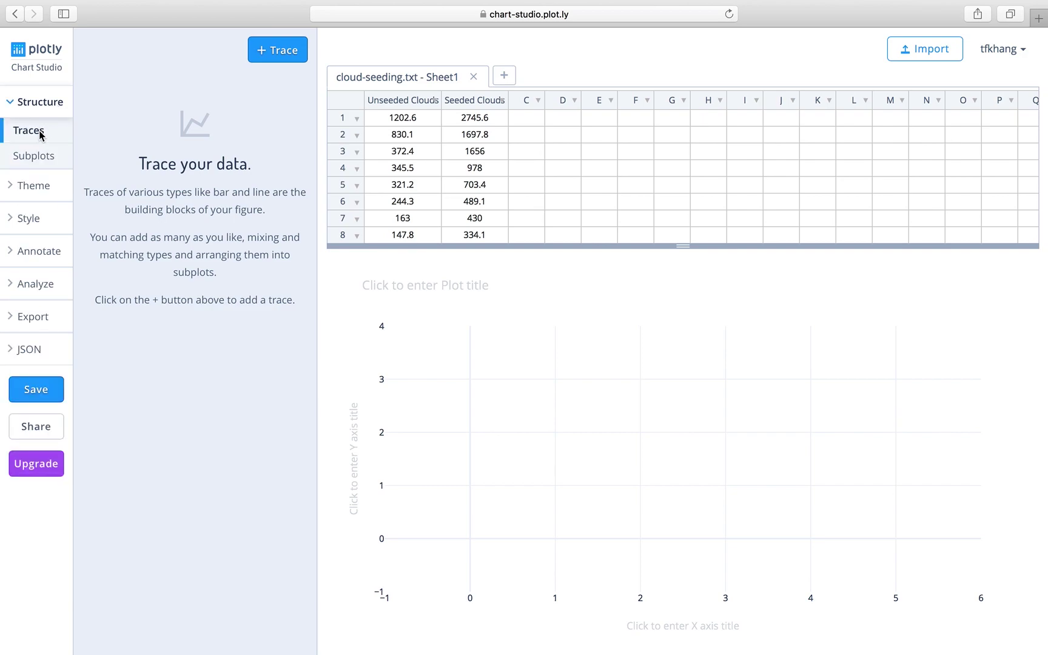
left_click(285, 61)
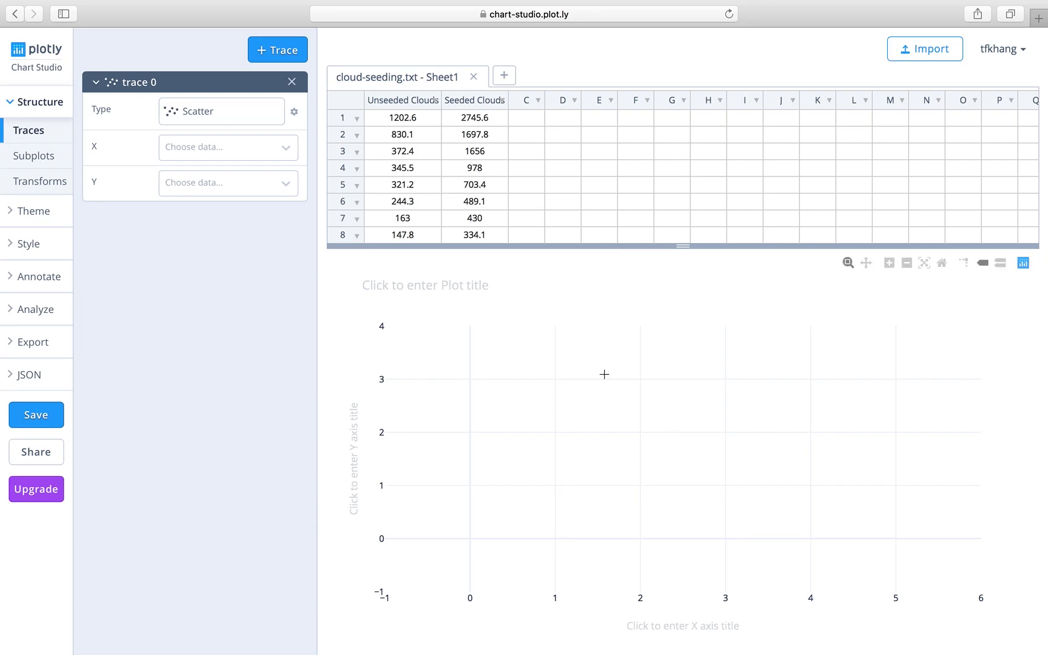
left_click(212, 111)
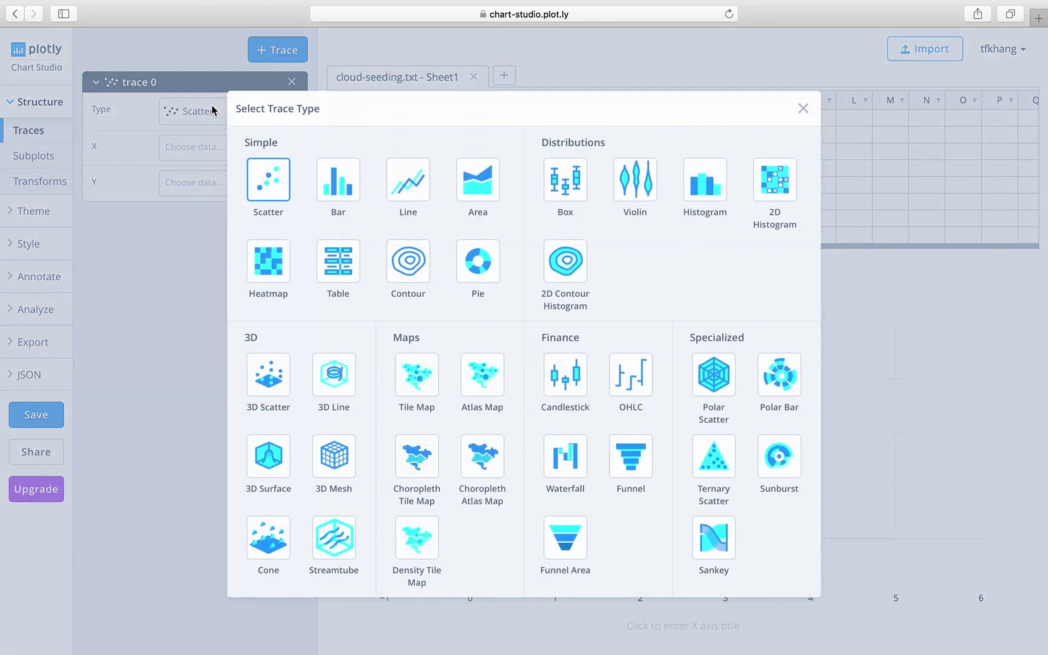
left_click(571, 199)
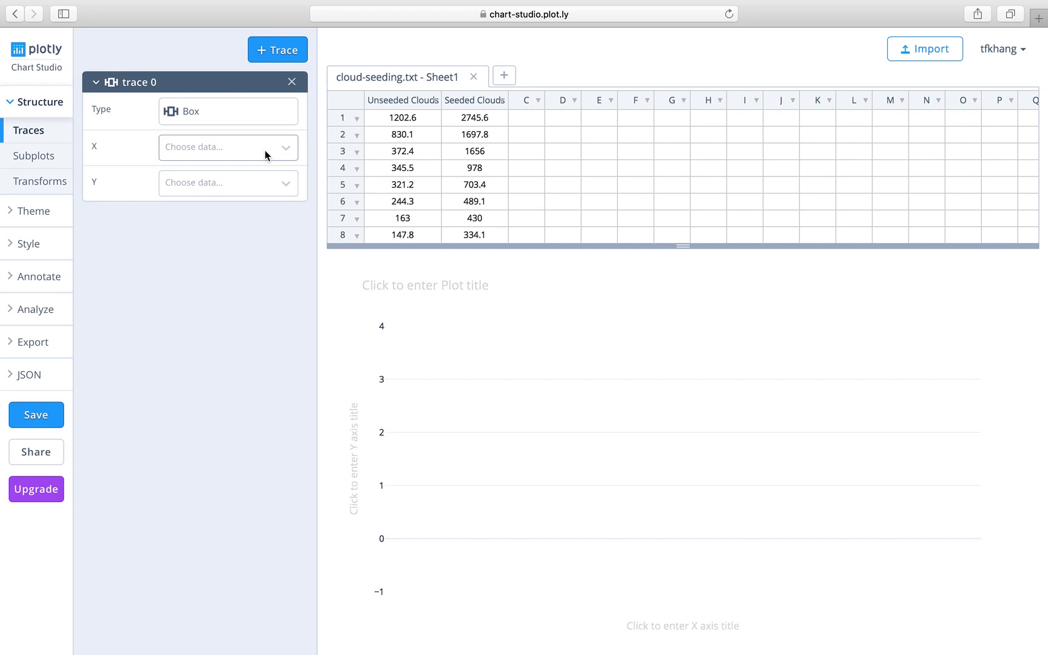
Step: Assign Unseeded Clouds as trace 0's X data and set the box orientation to Vertical
left_click(265, 149)
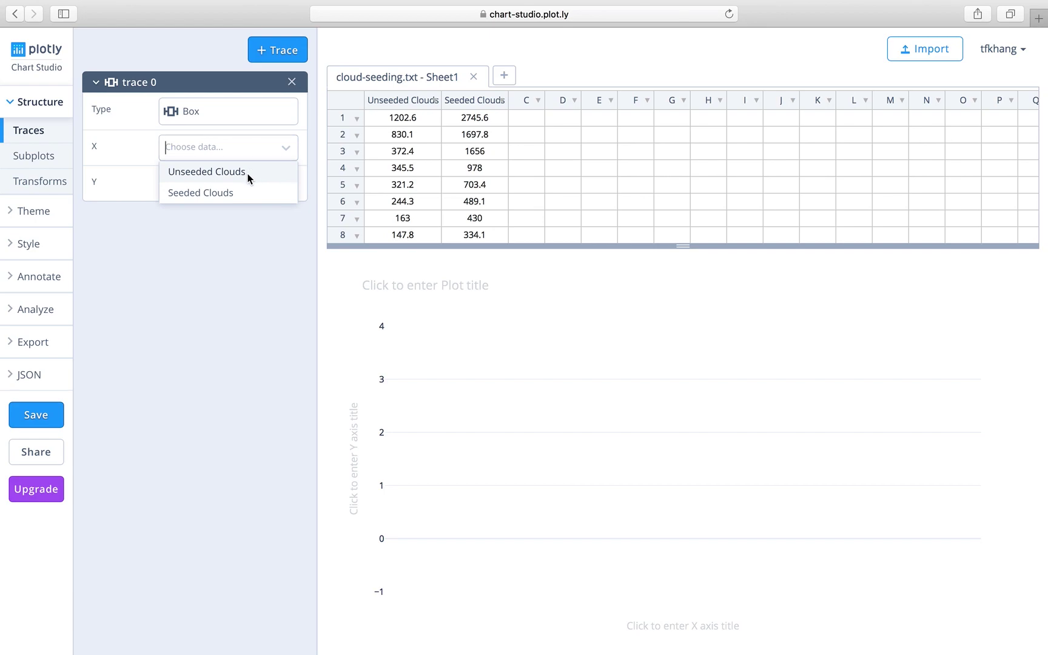
left_click(247, 174)
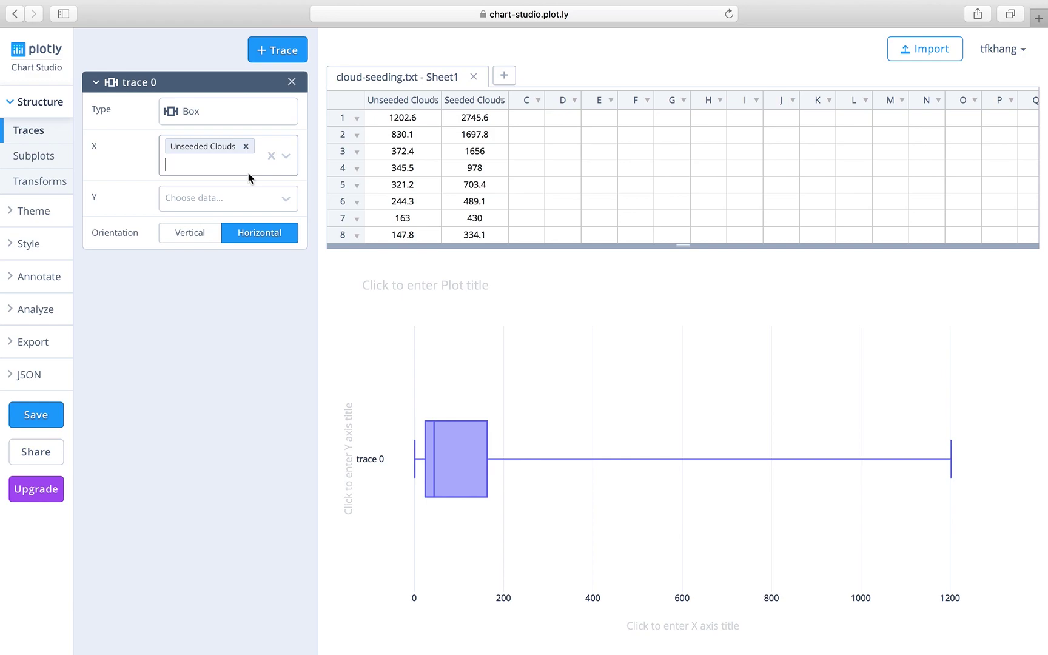
mouse_move(423, 368)
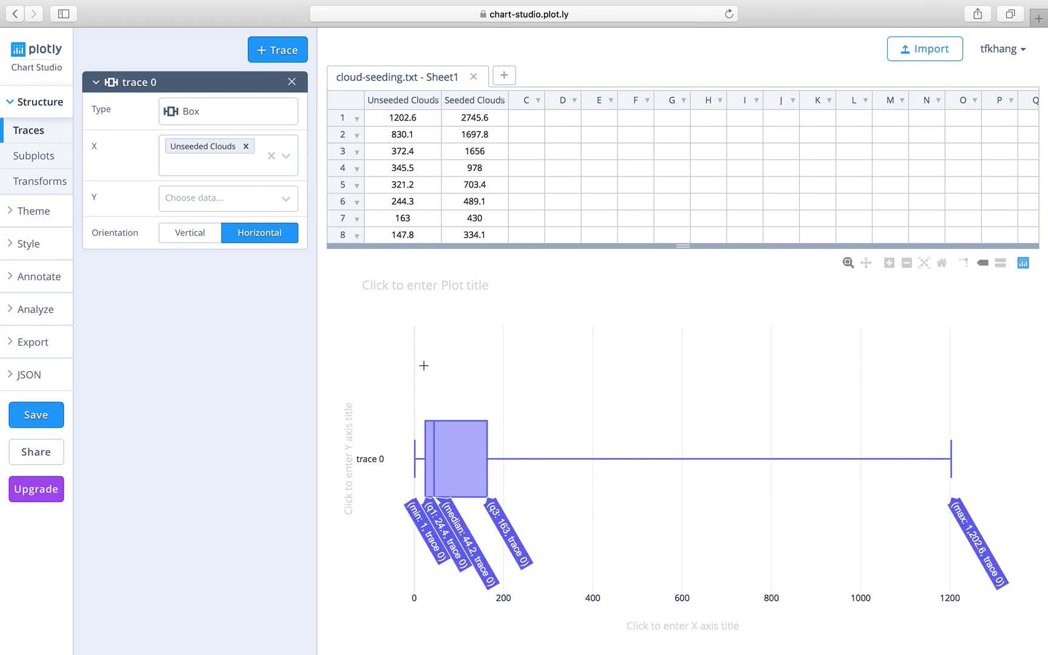
left_click(200, 236)
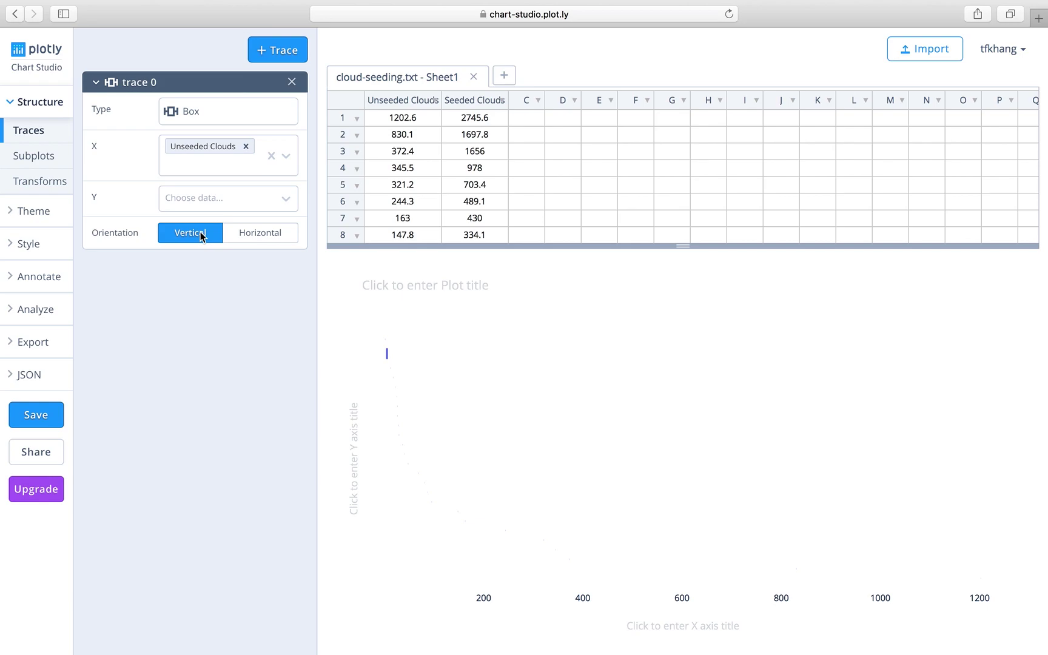
Step: Move Unseeded Clouds from trace 0's X data to its Y data for an upright box
left_click(246, 146)
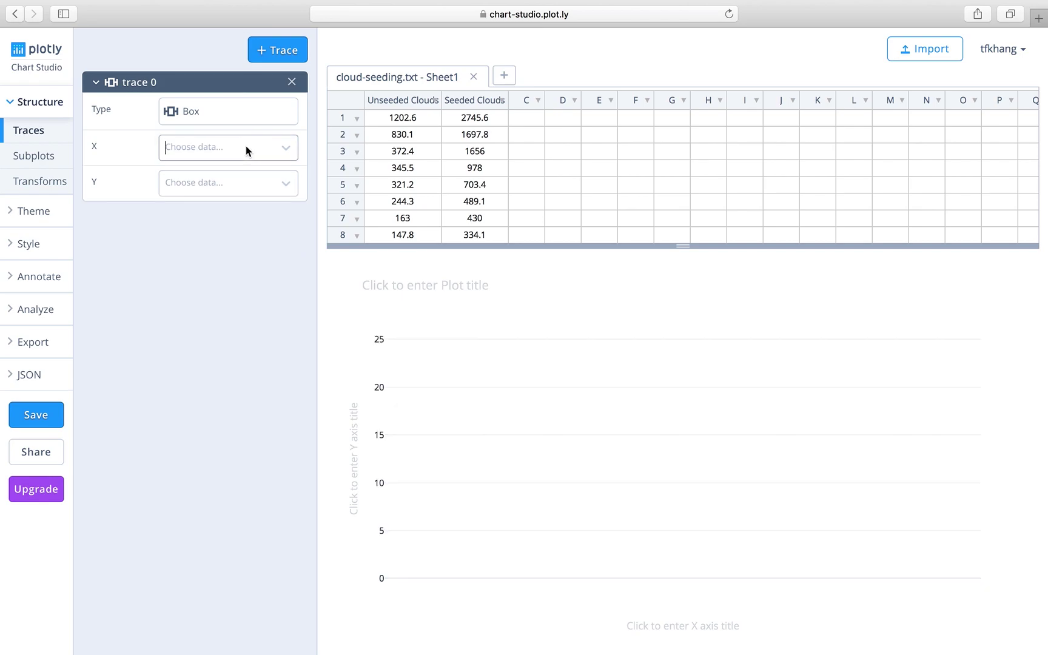
left_click(221, 182)
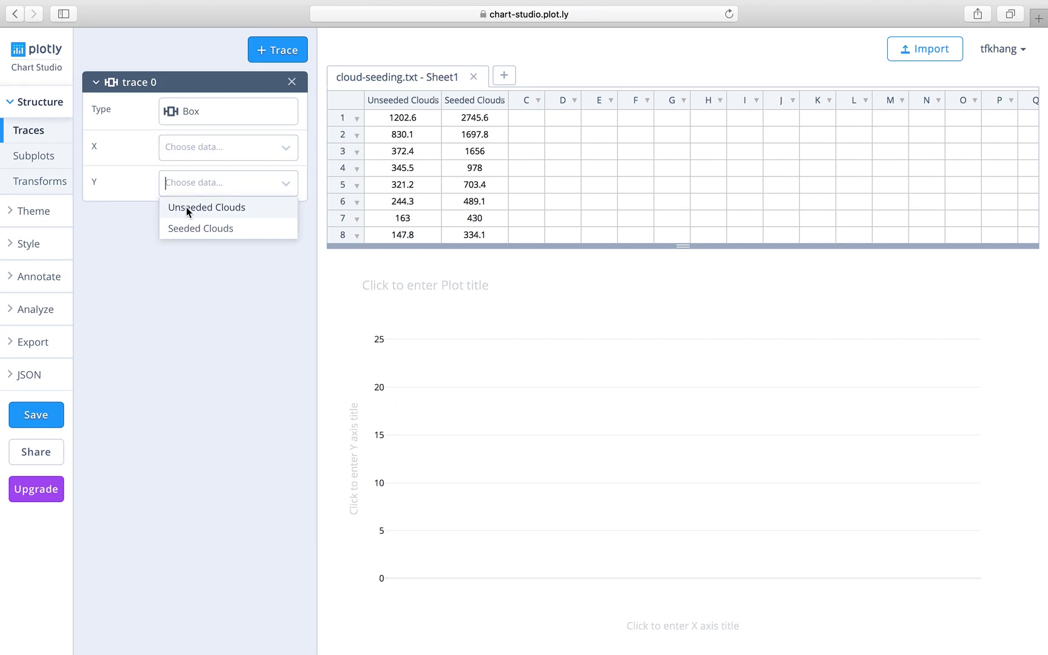
left_click(207, 207)
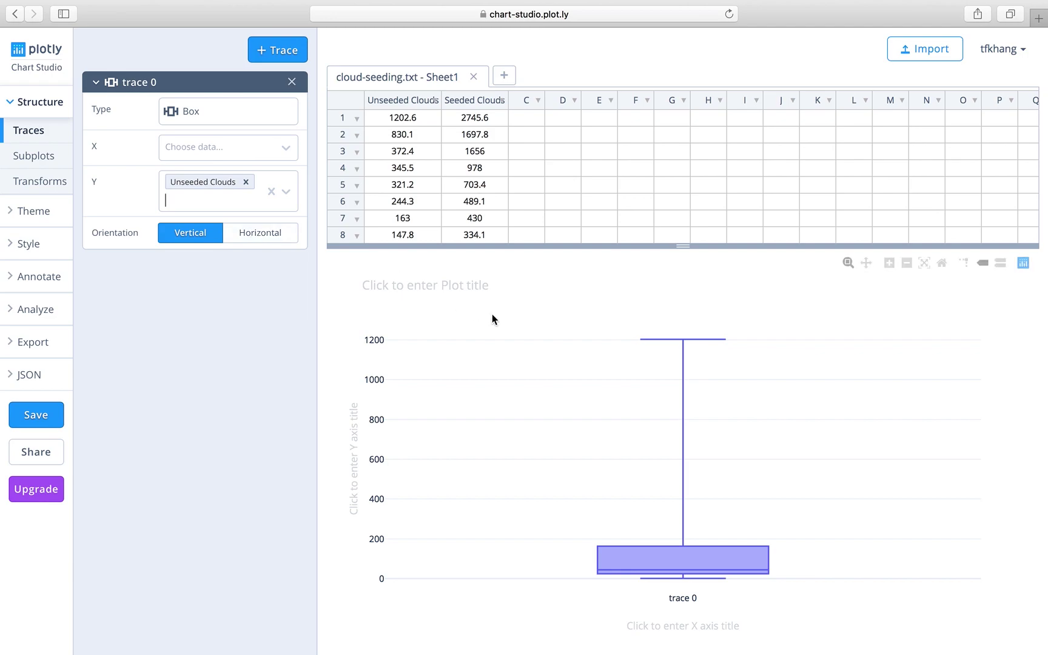
mouse_move(608, 433)
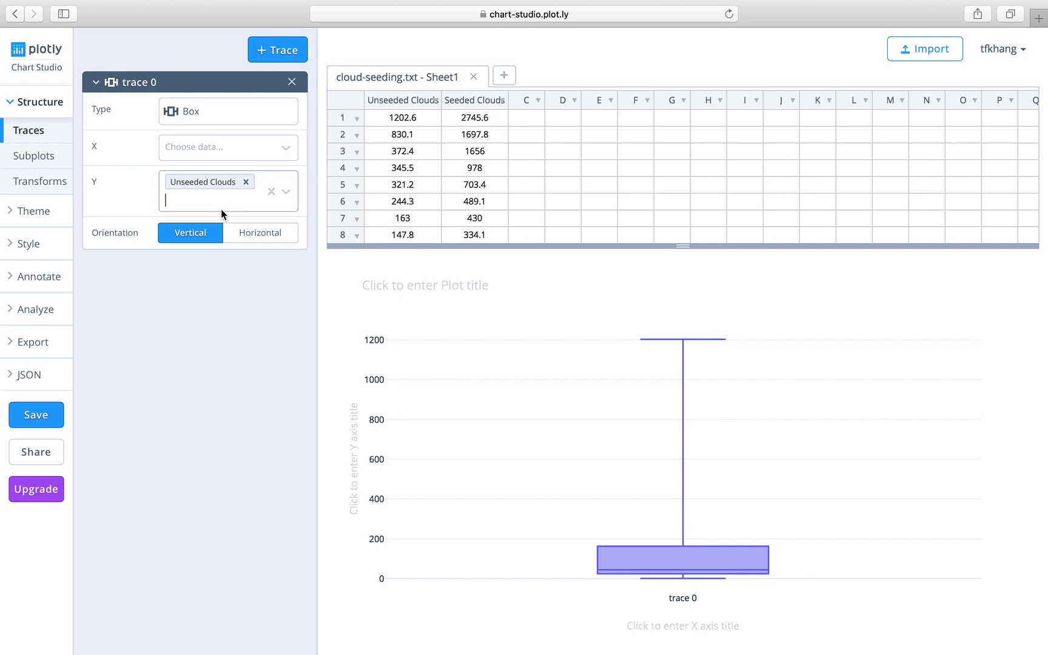
Step: Add trace 1 and plot Seeded Clouds as its Y data
left_click(267, 52)
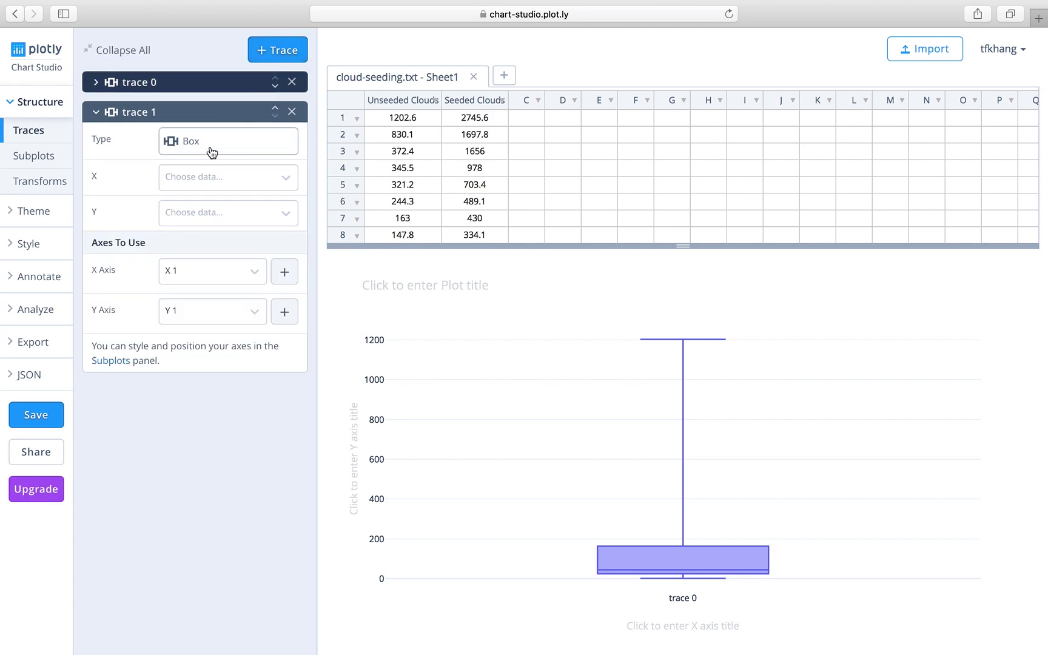
left_click(225, 213)
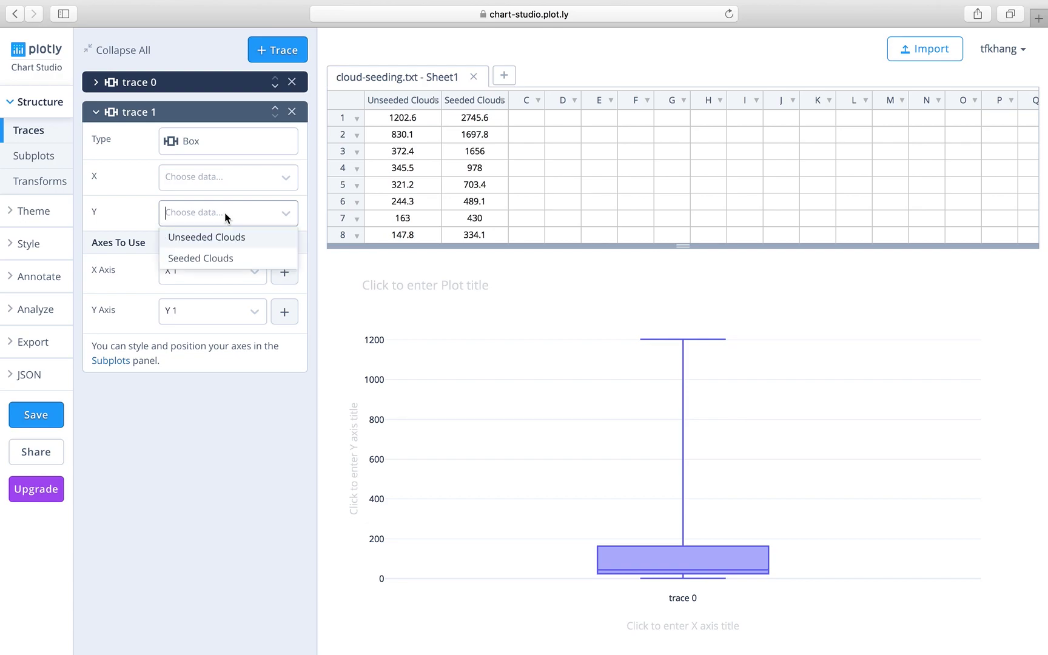
left_click(213, 259)
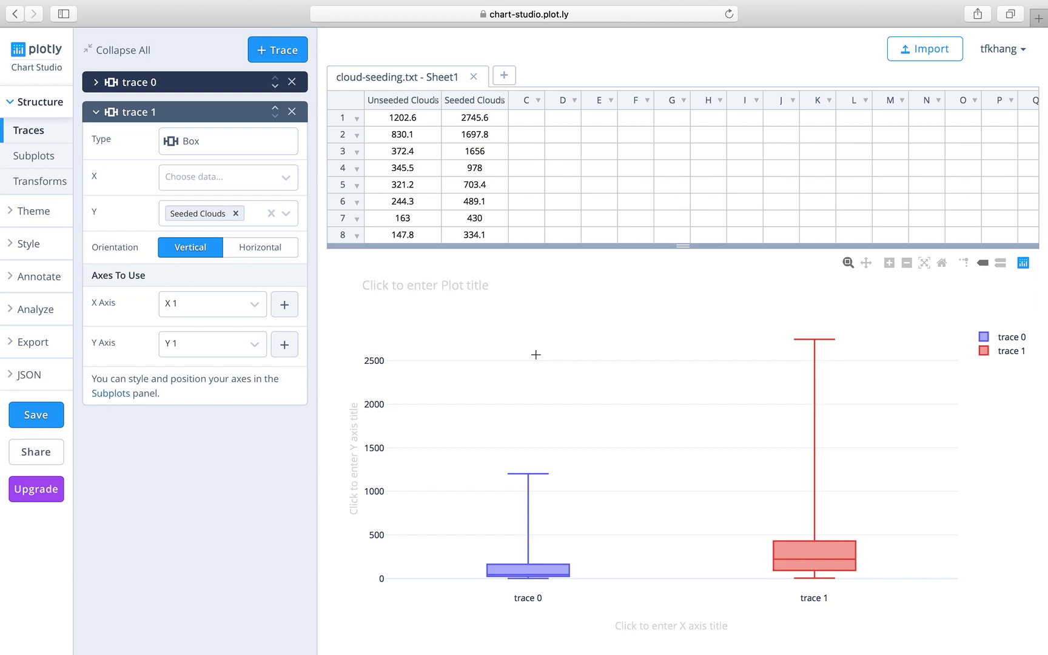
mouse_move(884, 509)
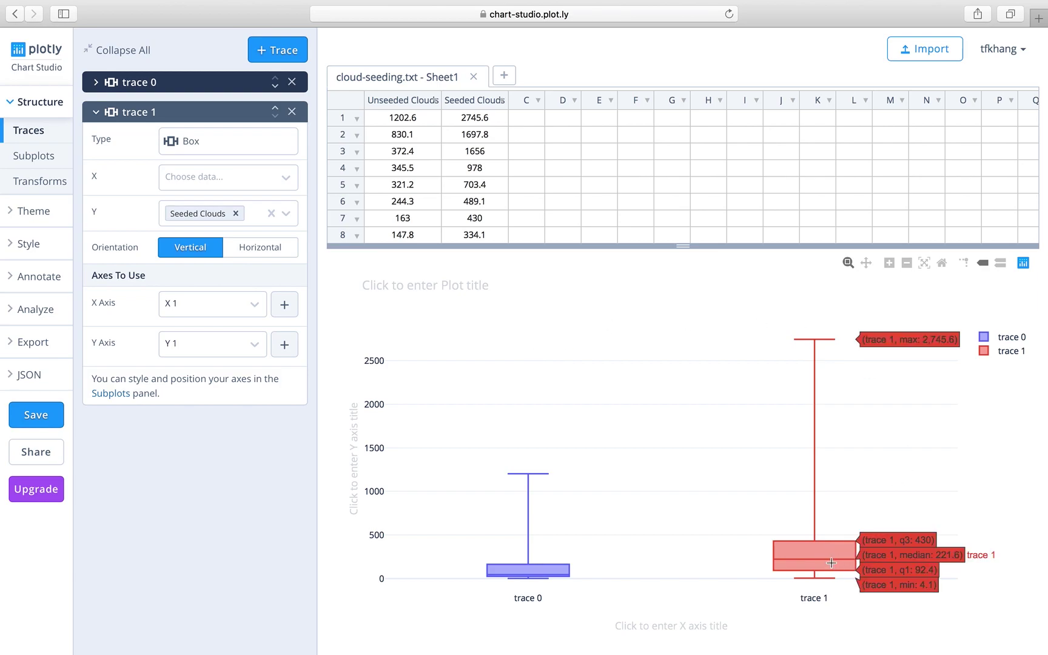
mouse_move(552, 526)
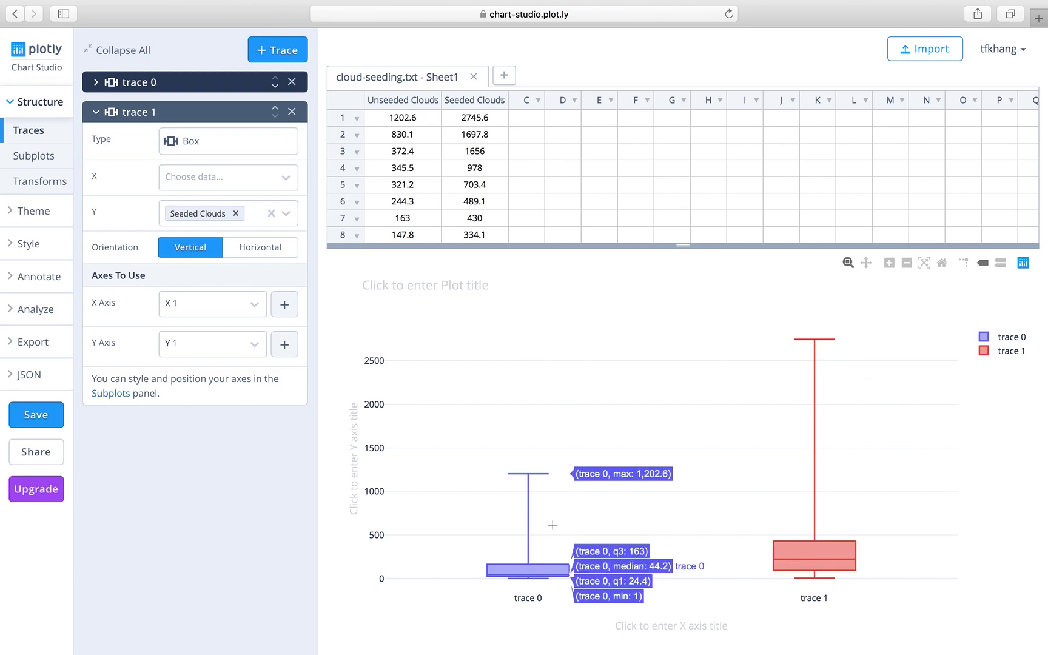
left_click(33, 251)
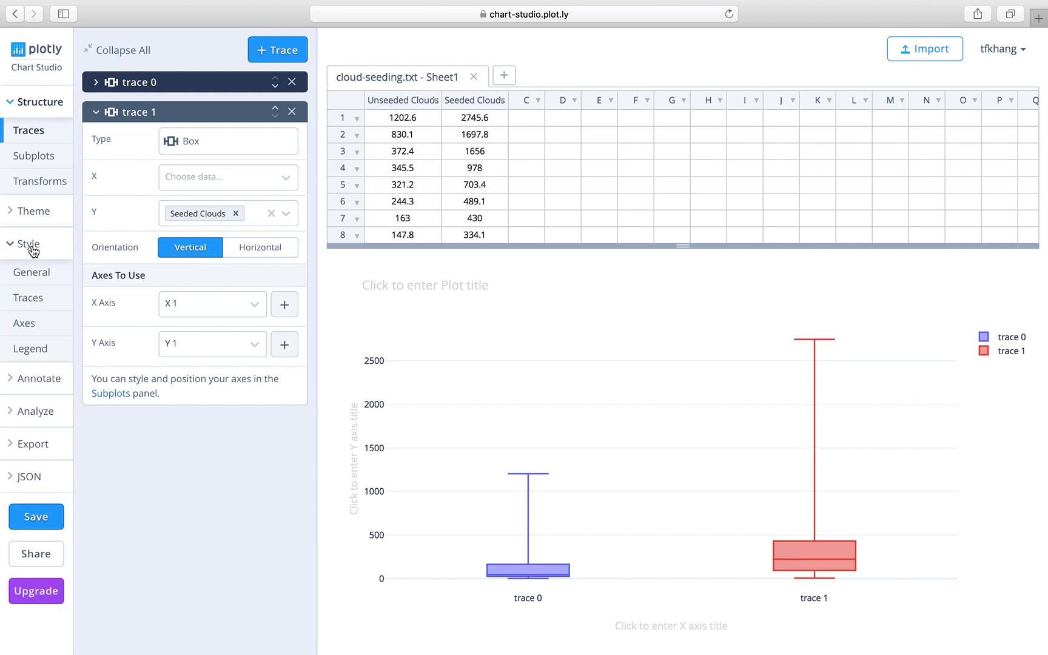
left_click(35, 302)
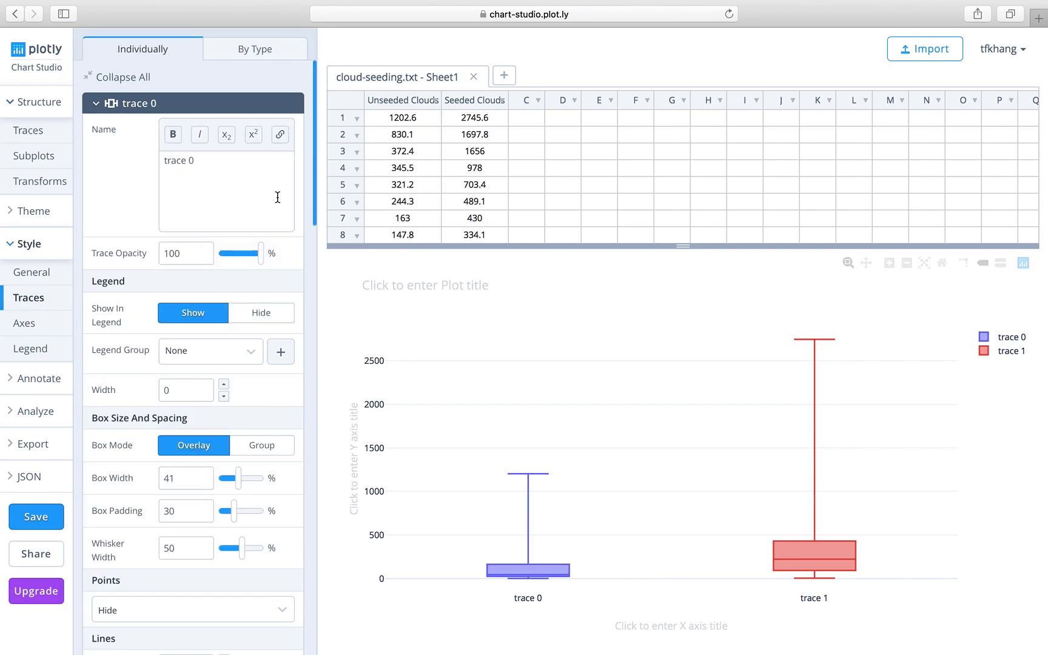
left_click_drag(230, 161, 138, 165)
type("U")
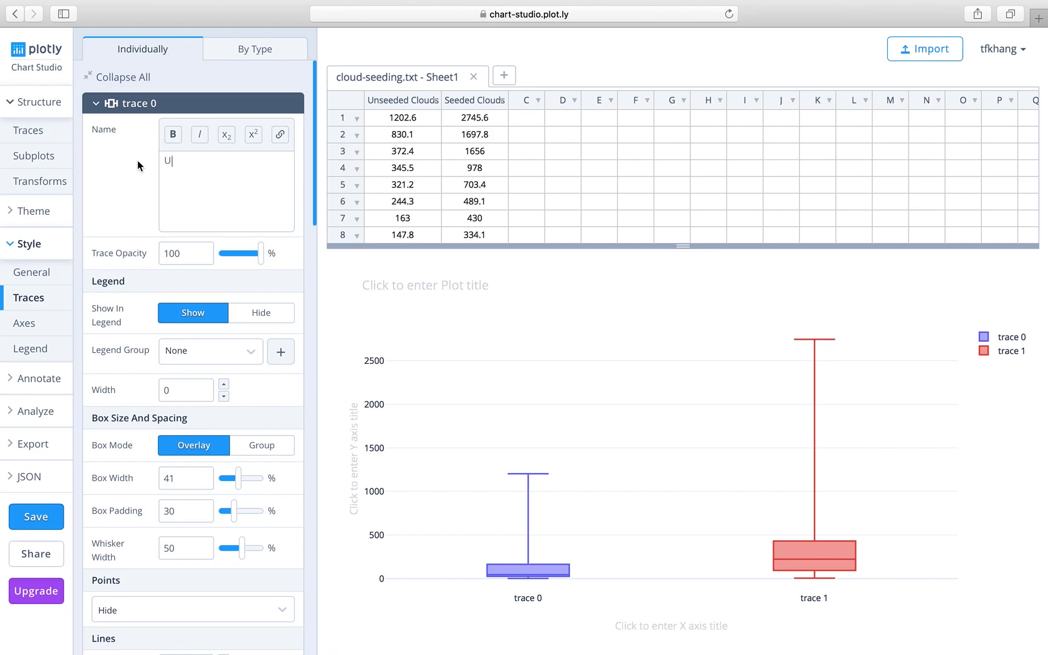
type("nseeded c")
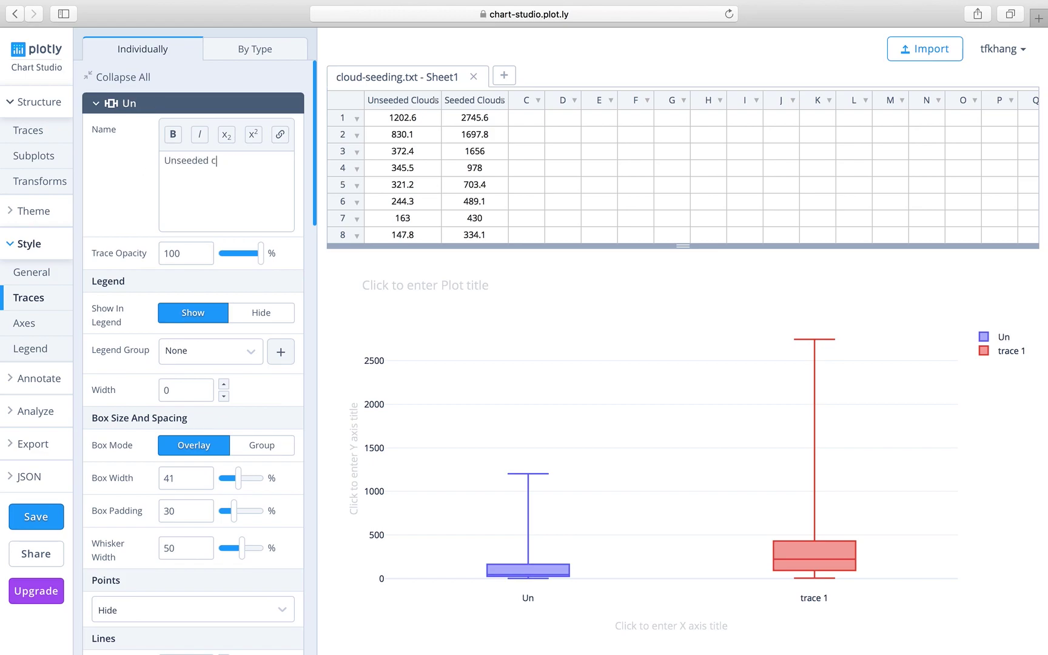
type("louds")
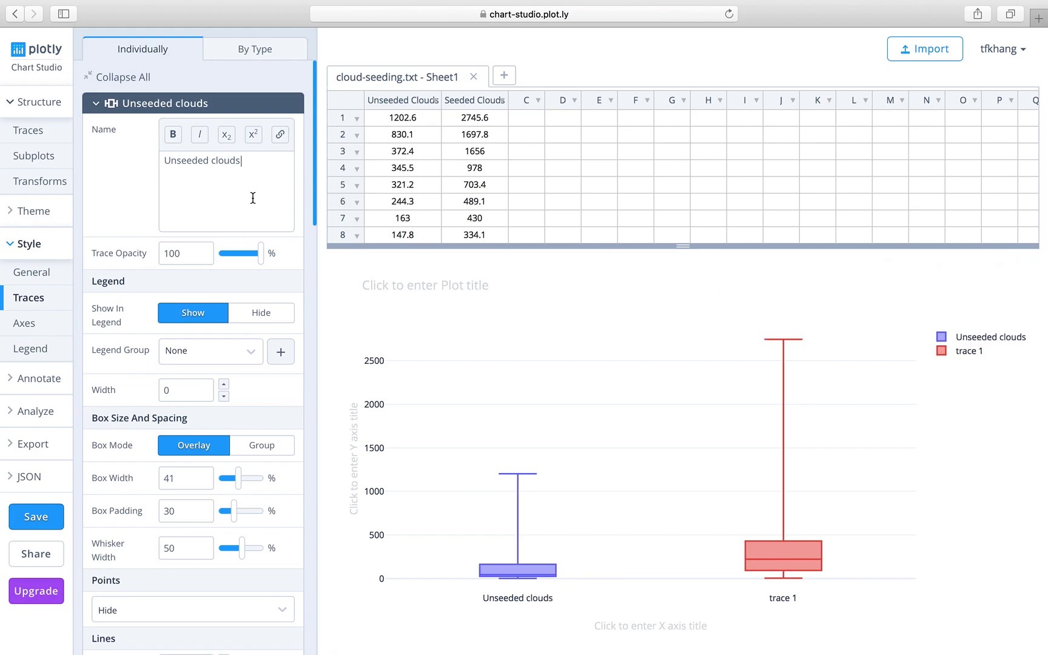
scroll(252, 199, "down", 2)
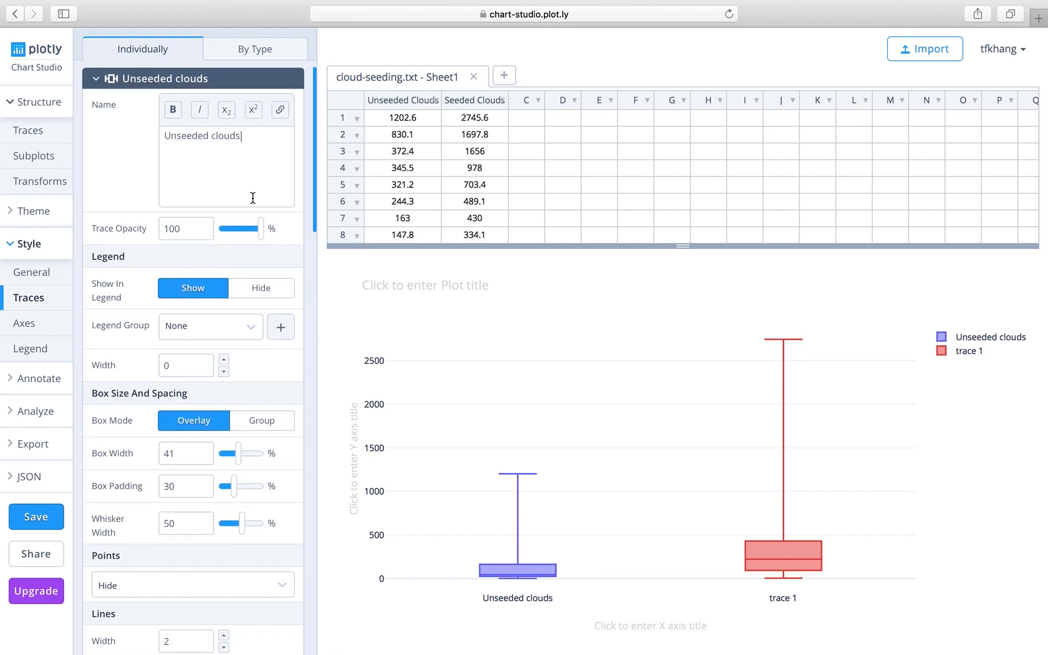
scroll(253, 202, "down", 2)
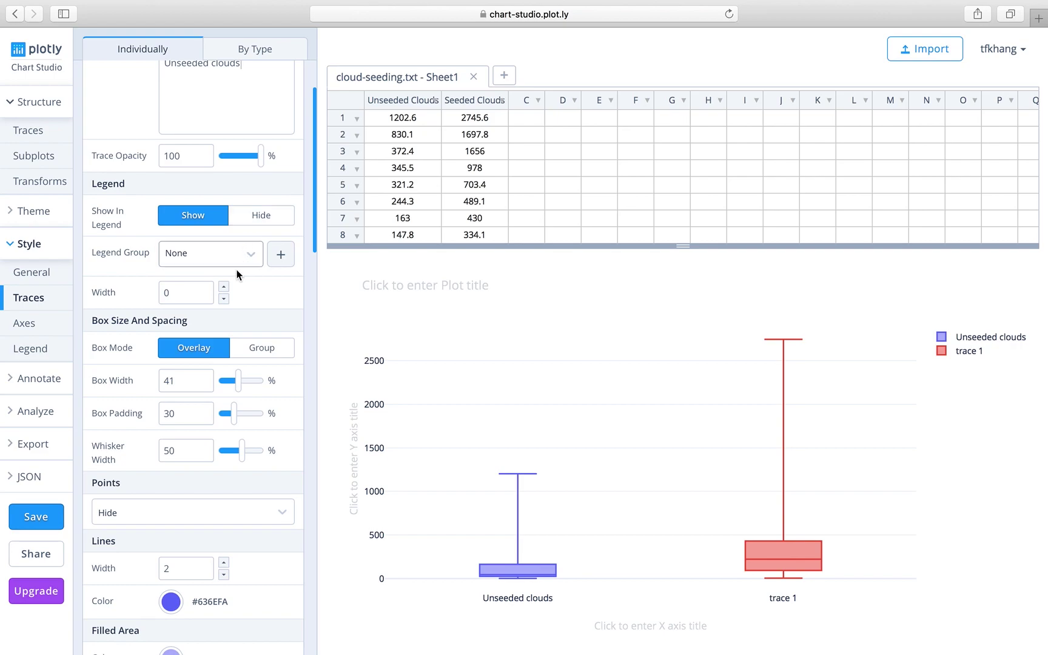
scroll(235, 283, "down", 1)
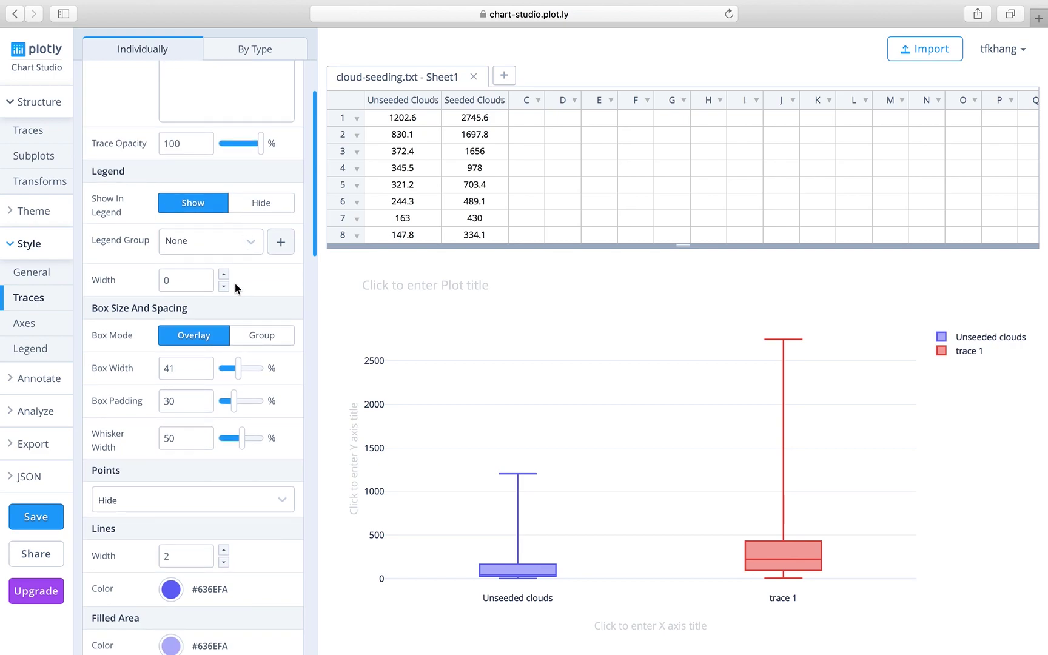
scroll(235, 283, "down", 2)
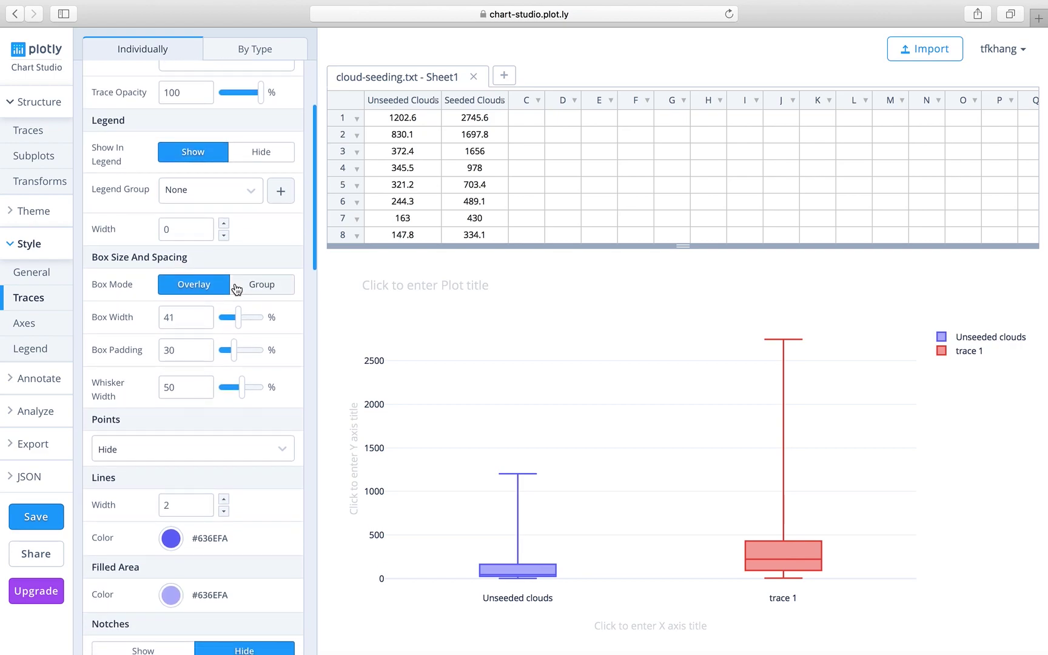
scroll(237, 289, "down", 1)
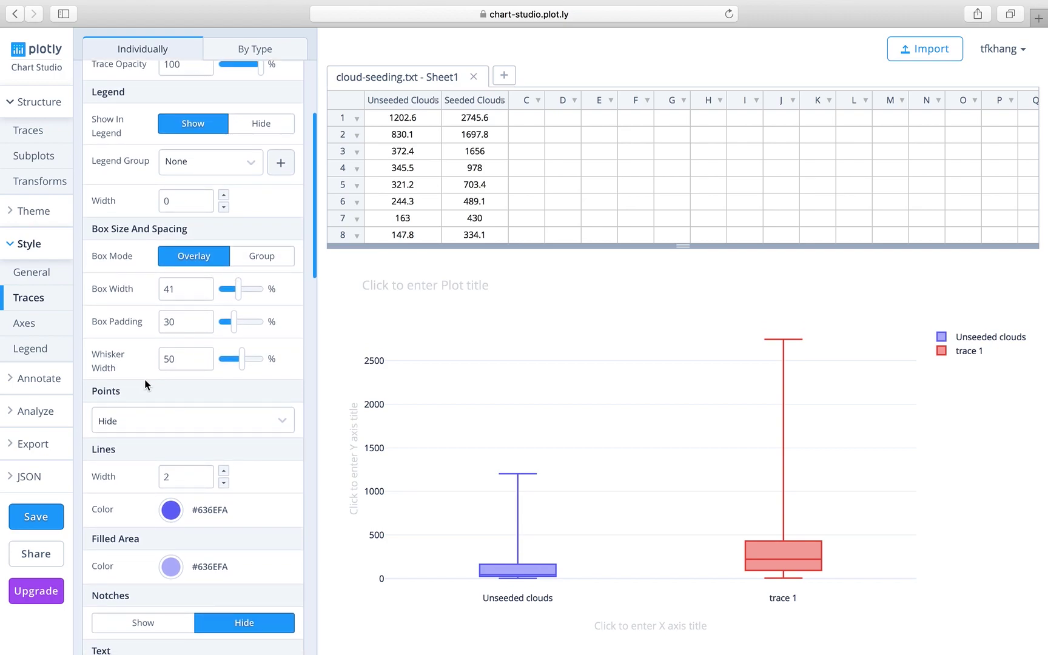
Step: Set the Unseeded clouds trace's Points option to Outliers
left_click(279, 421)
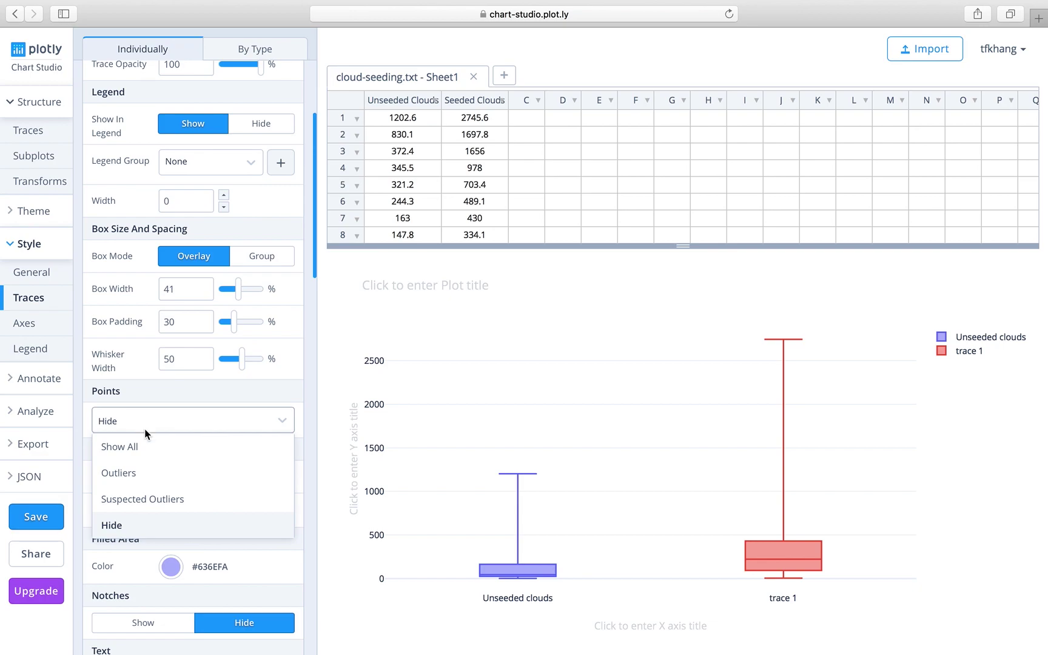
left_click(143, 475)
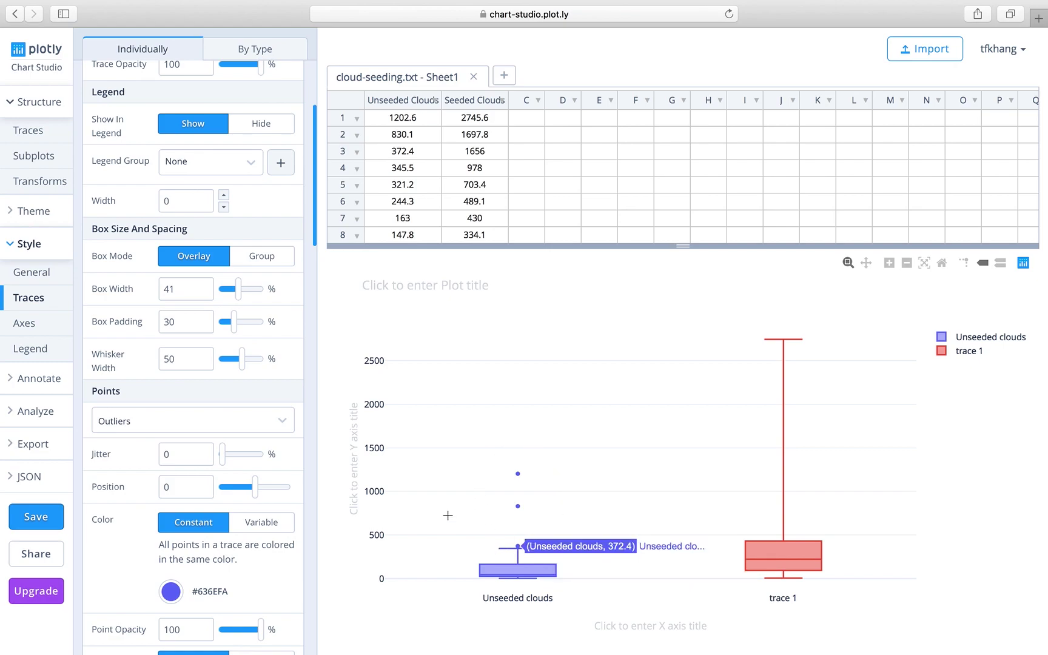
scroll(232, 427, "down", 2)
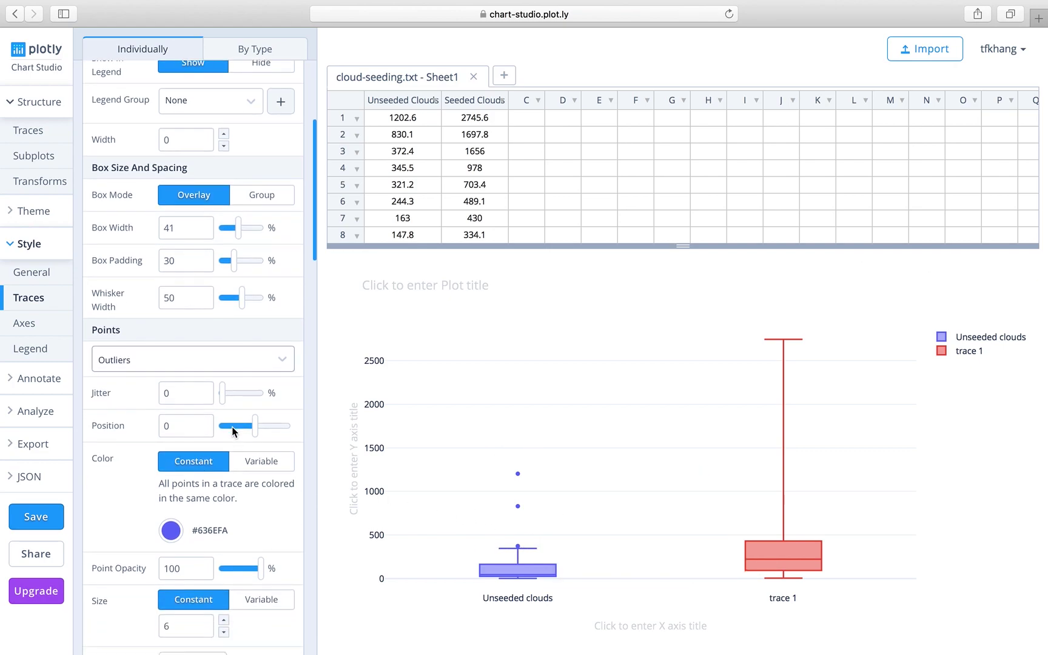
scroll(231, 426, "down", 15)
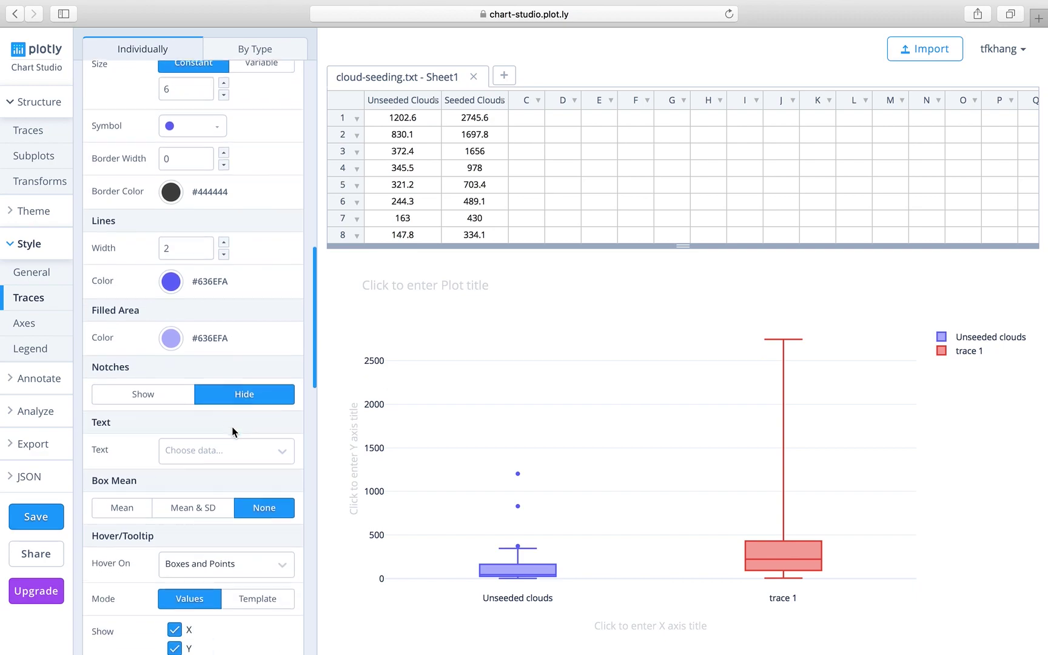
scroll(232, 426, "down", 12)
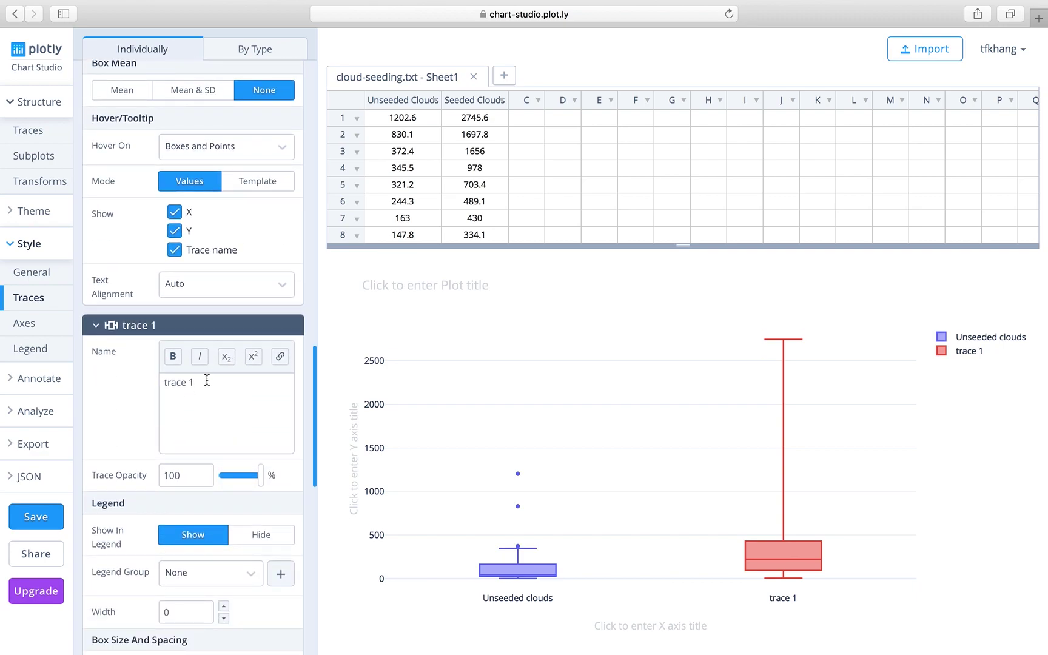
Step: Rename trace 1 to 'Seeded clouds'
left_click_drag(206, 379, 156, 380)
type("Seeded clouds")
scroll(165, 479, "down", 10)
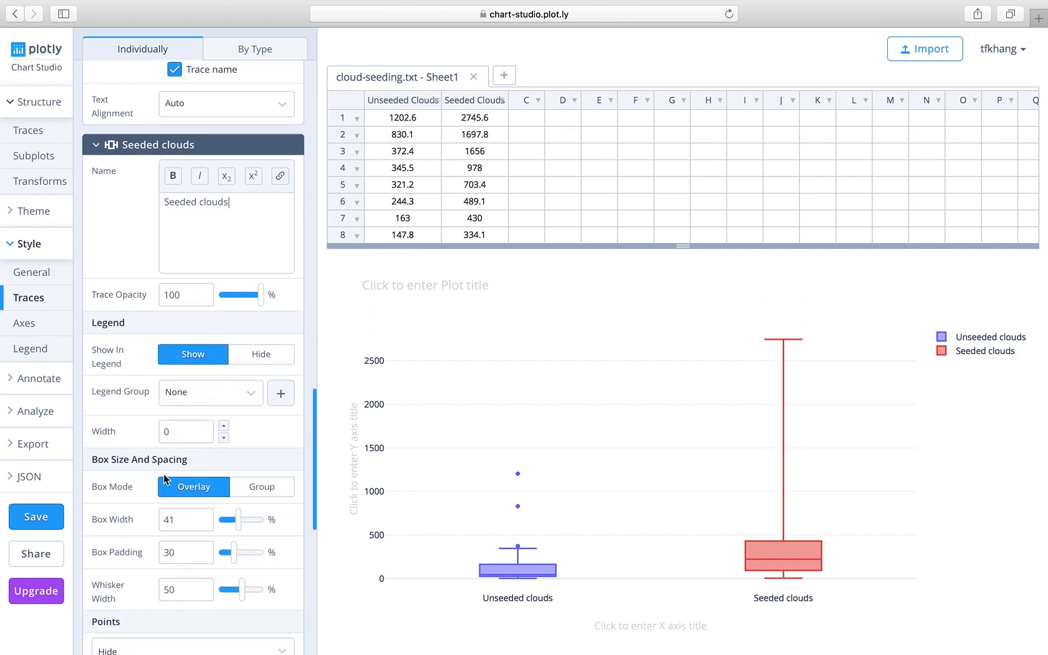
scroll(165, 479, "down", 2)
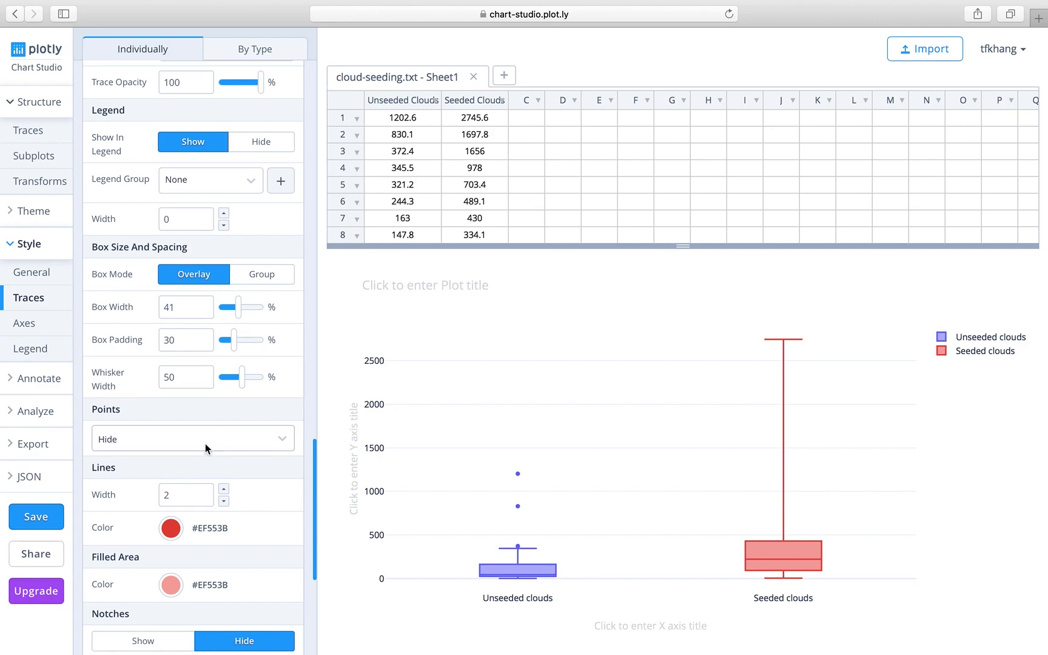
Step: Set Seeded clouds' Points option to Outliers and bring up its marker Symbol choices
left_click(150, 441)
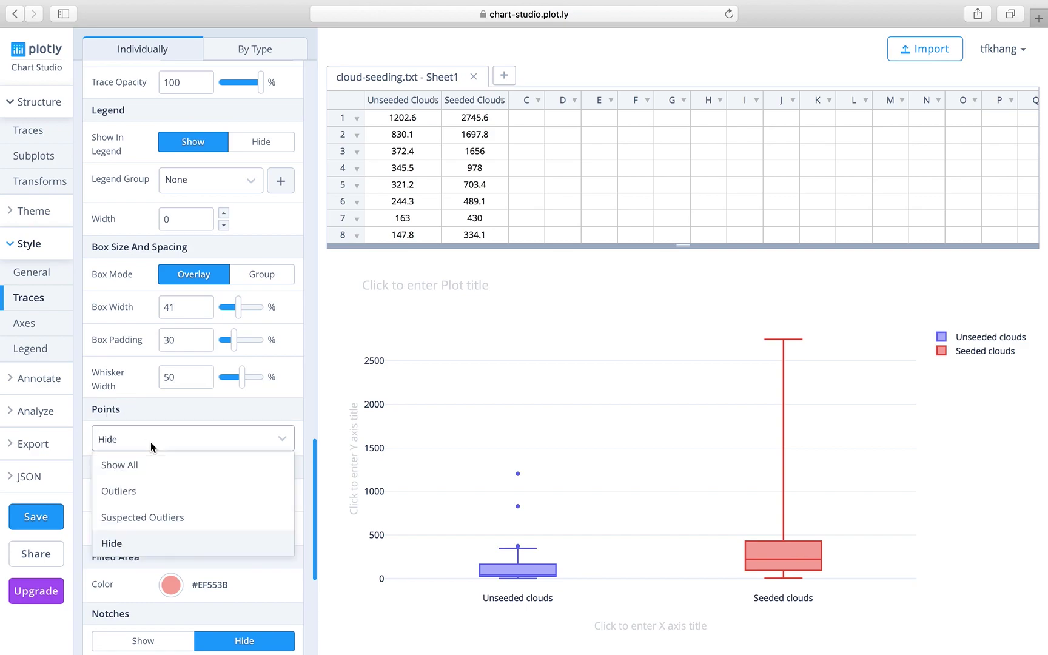
left_click(119, 491)
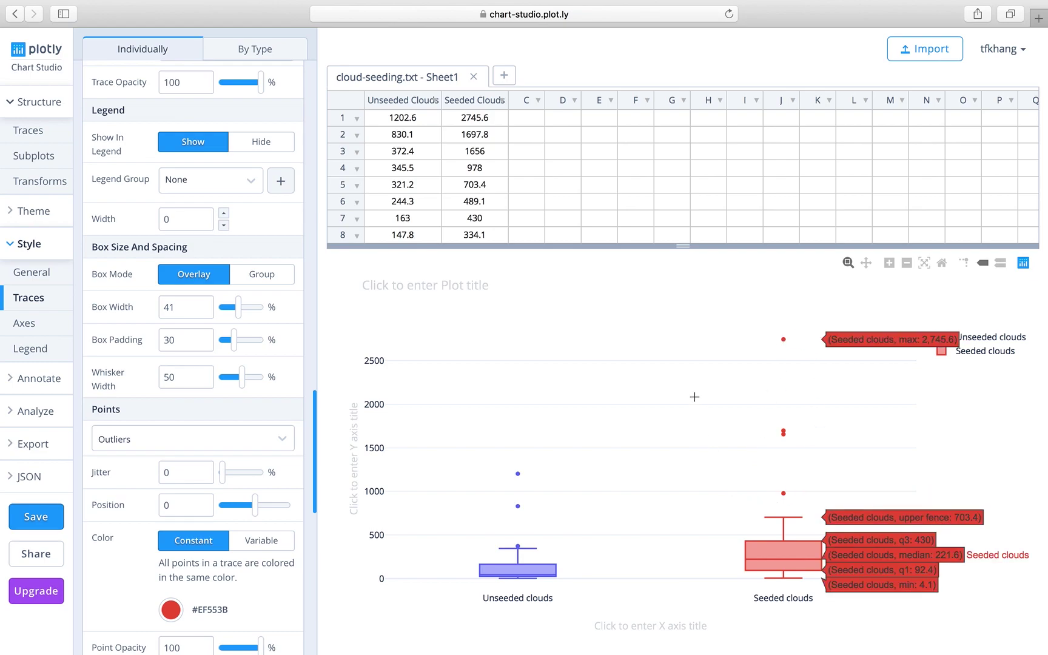
scroll(209, 443, "down", 3)
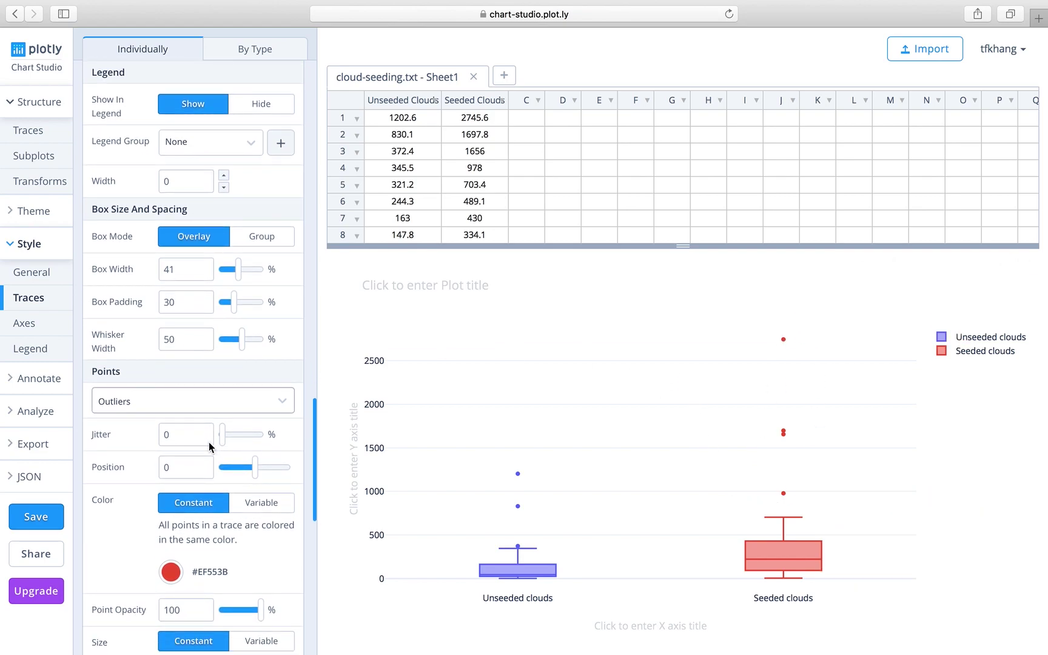
scroll(208, 443, "down", 2)
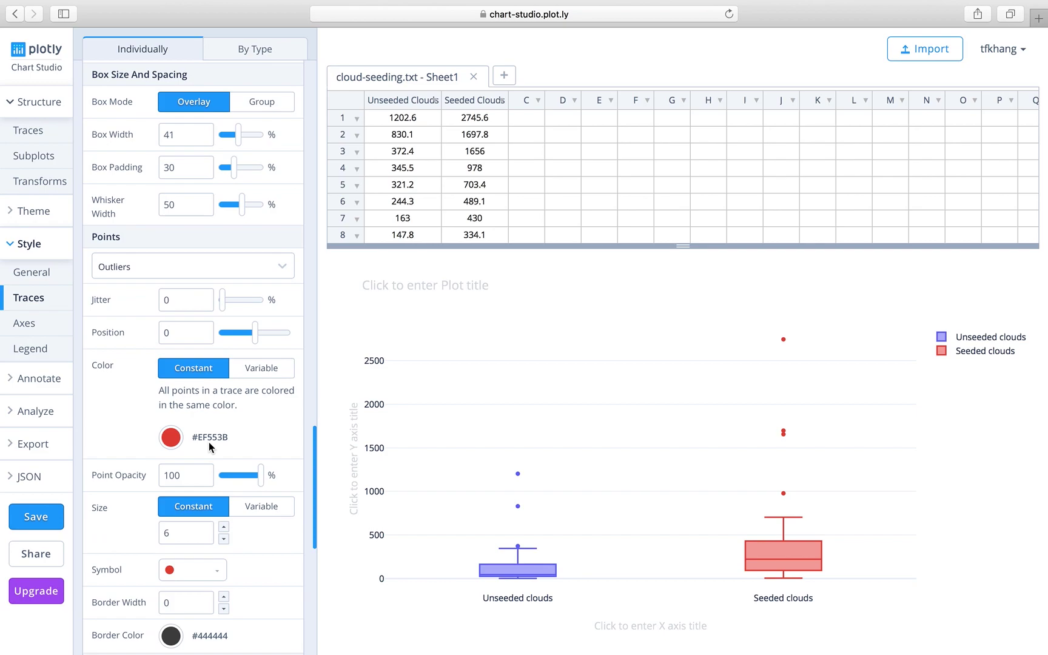
scroll(209, 444, "down", 3)
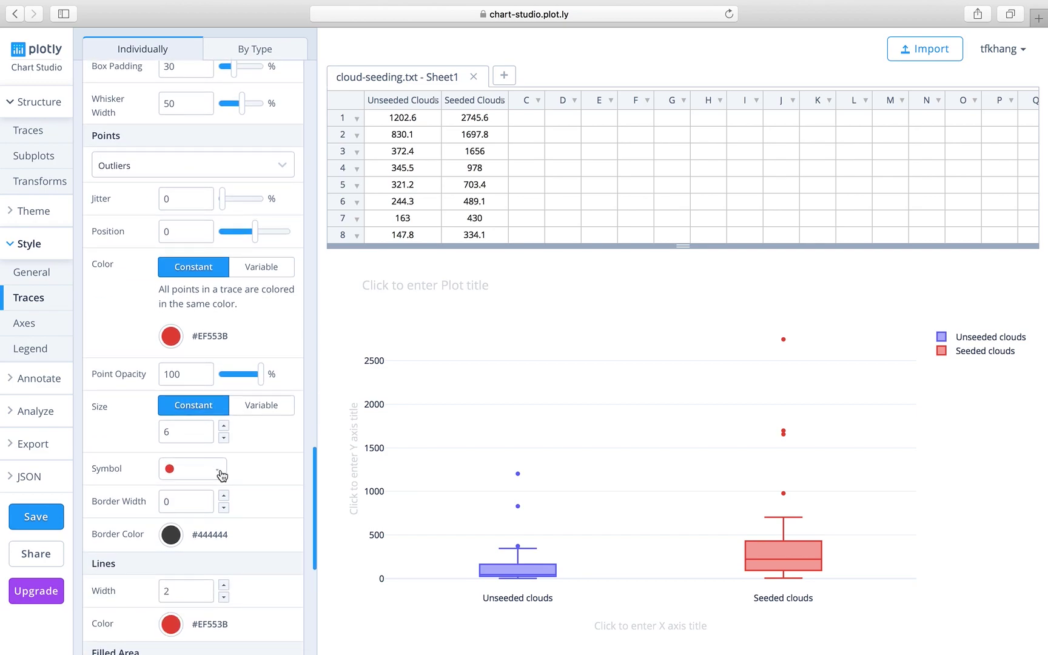
left_click(218, 469)
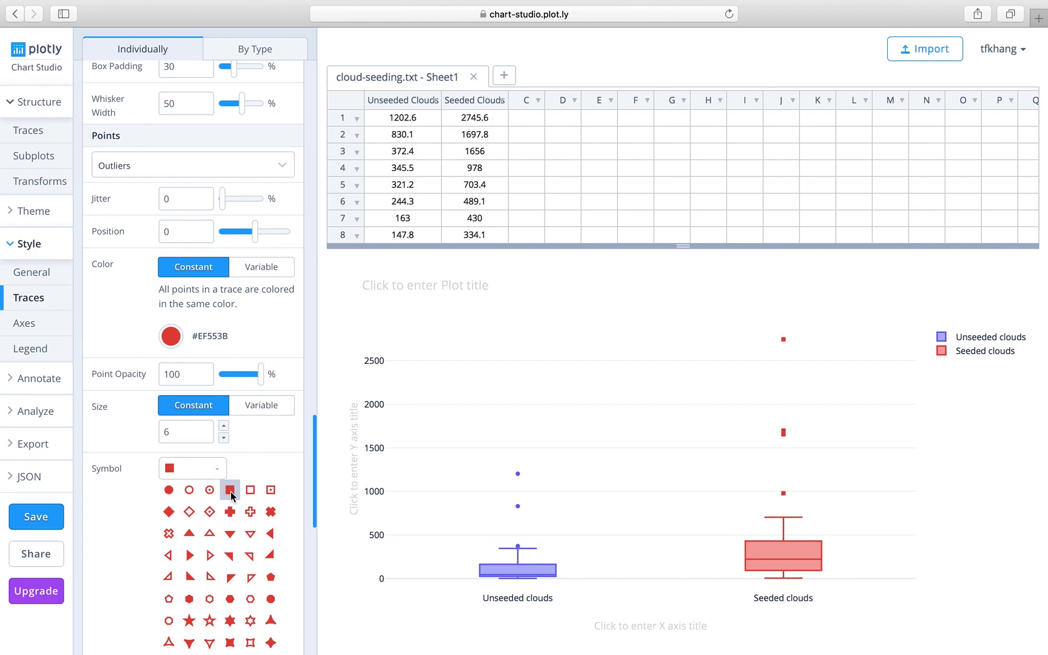
Step: Try triangle-up markers for Seeded clouds outliers, then revert to filled circles
left_click(188, 534)
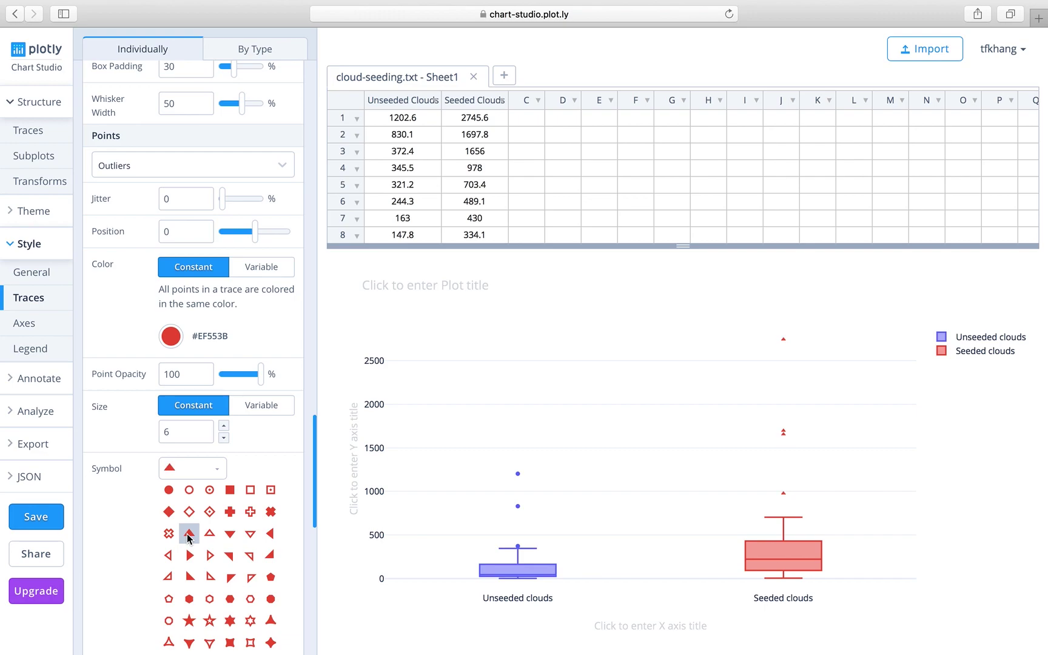
left_click(167, 491)
scroll(252, 449, "down", 5)
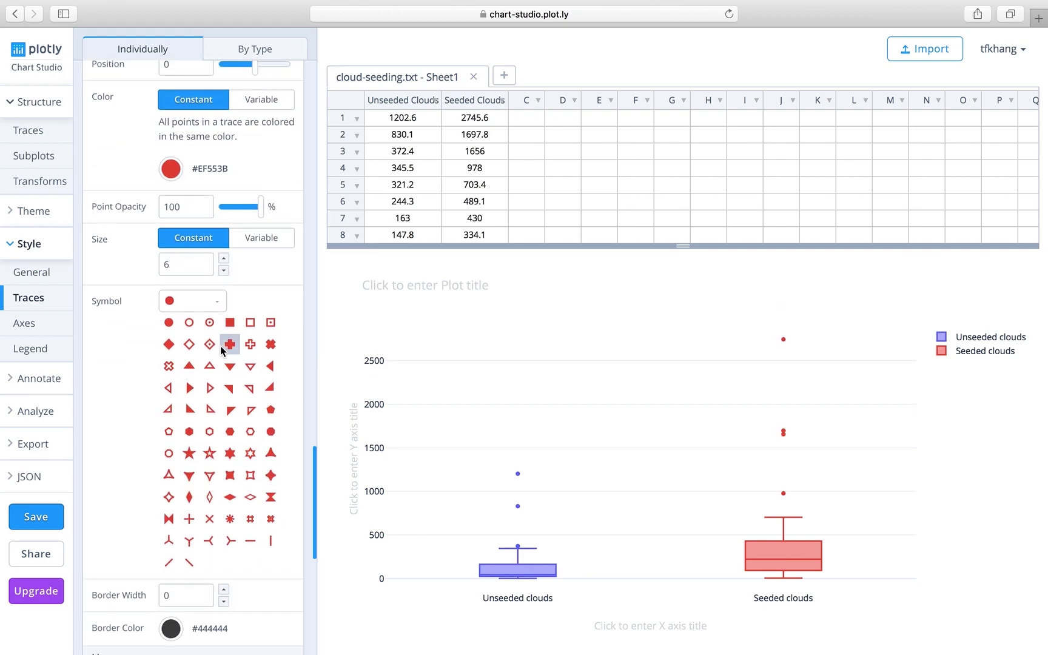
left_click(217, 311)
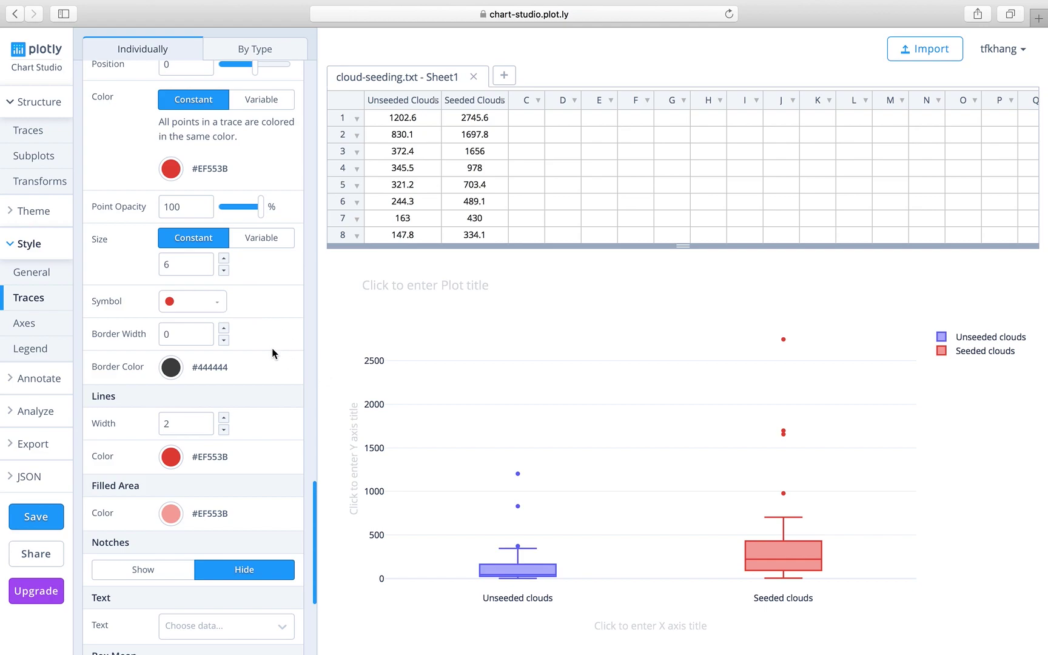
scroll(272, 346, "up", 5)
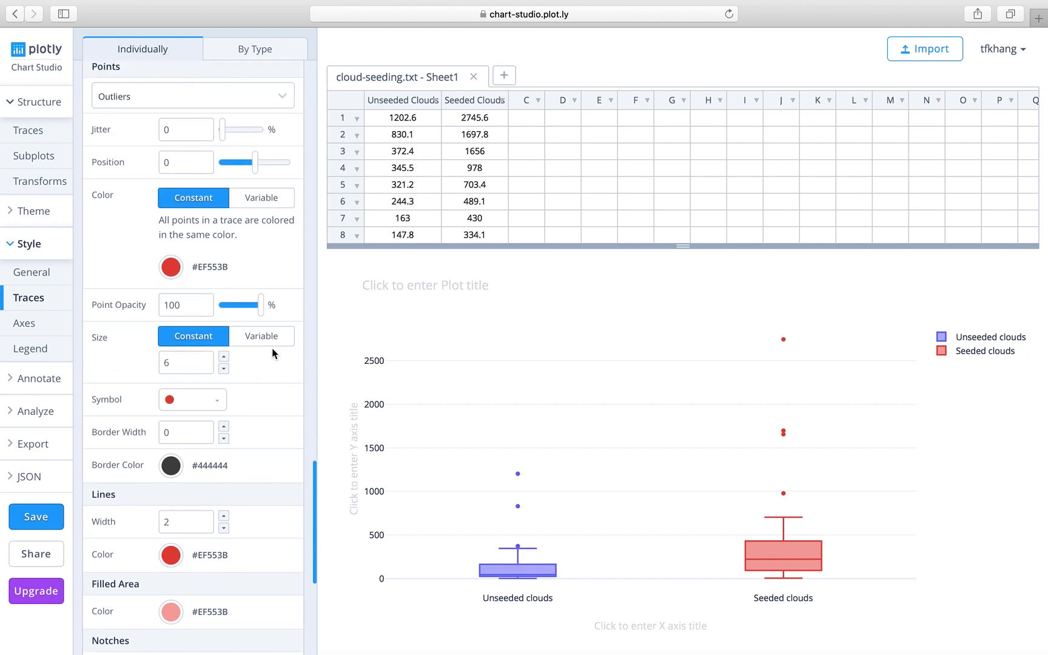
scroll(273, 350, "up", 1)
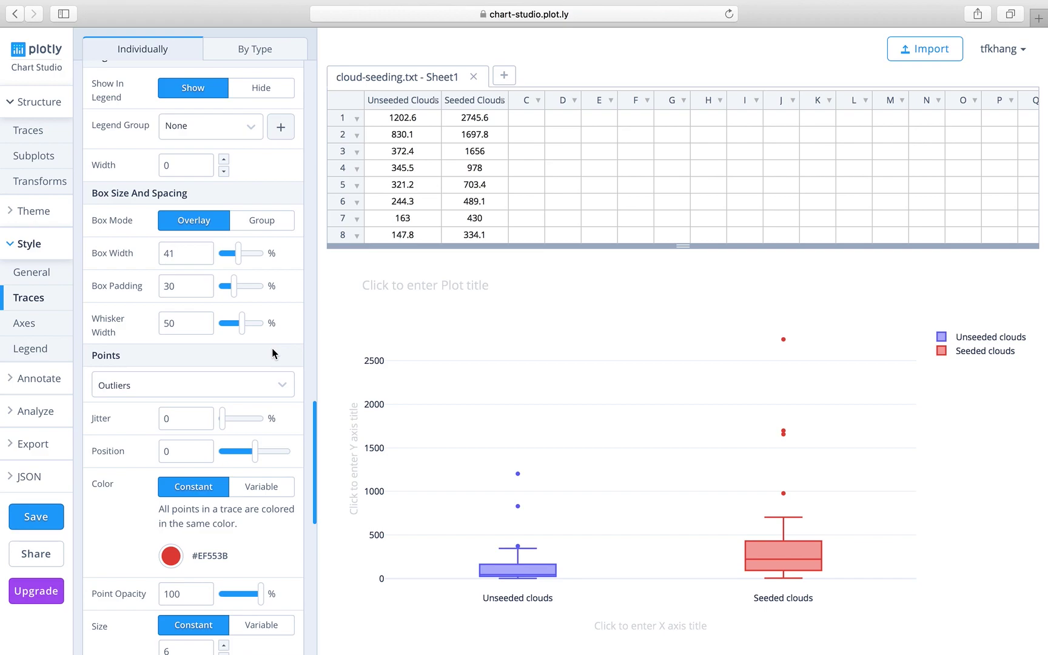
scroll(271, 351, "up", 1)
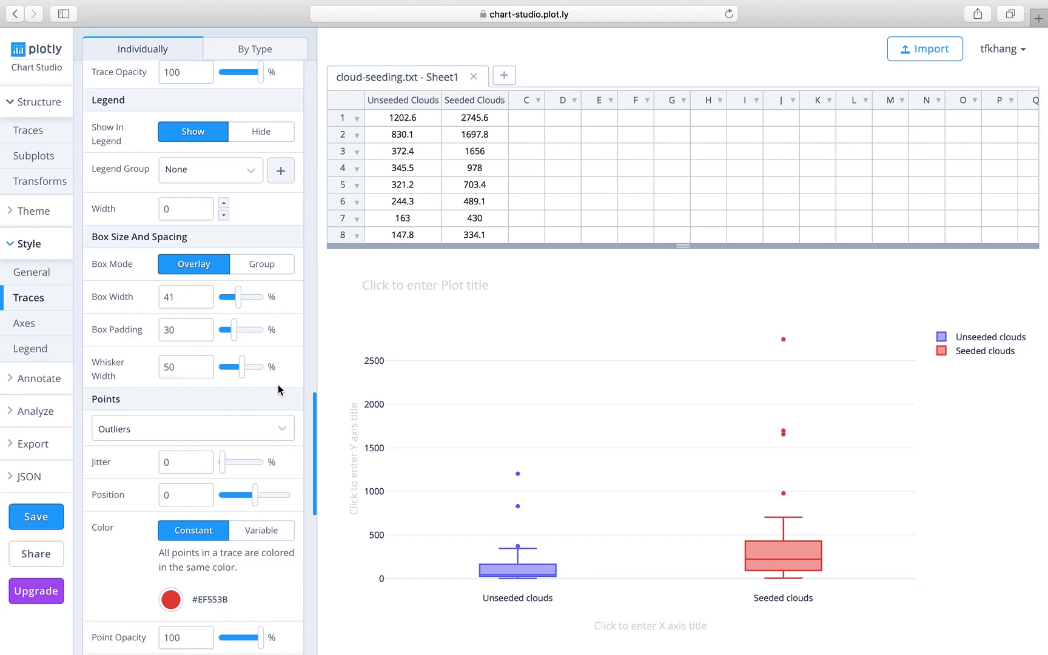
scroll(277, 384, "up", 10)
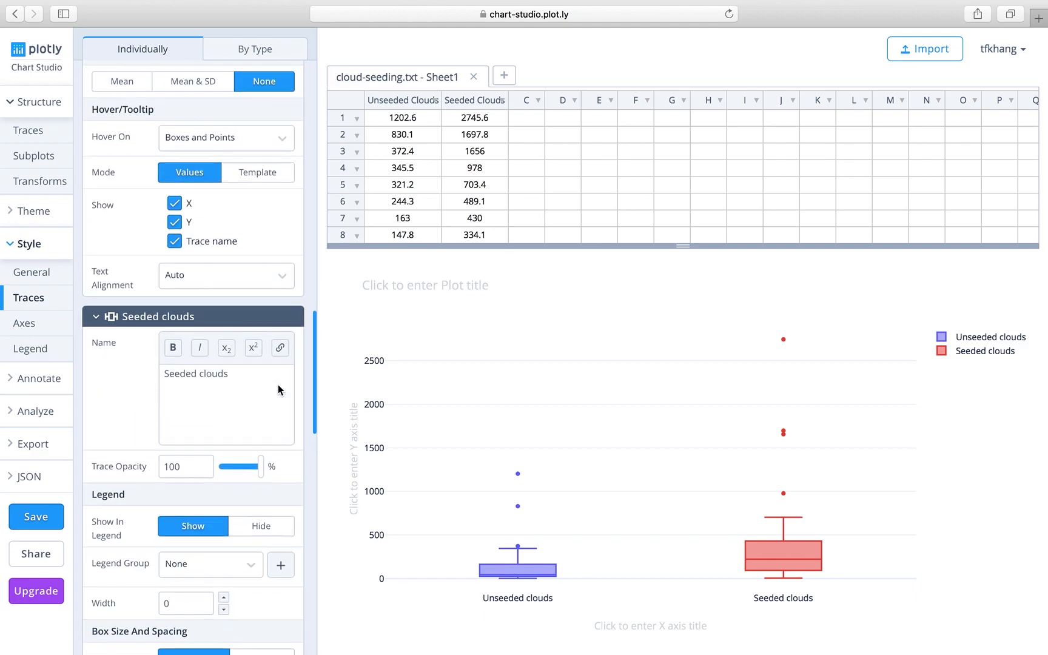
scroll(278, 385, "down", 10)
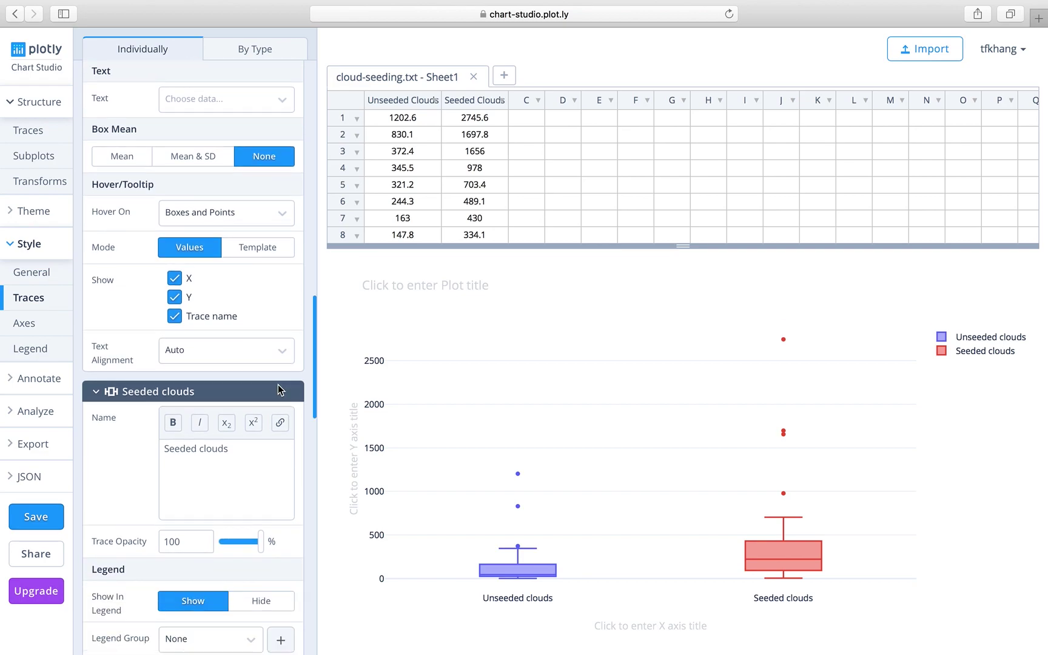
scroll(279, 390, "down", 5)
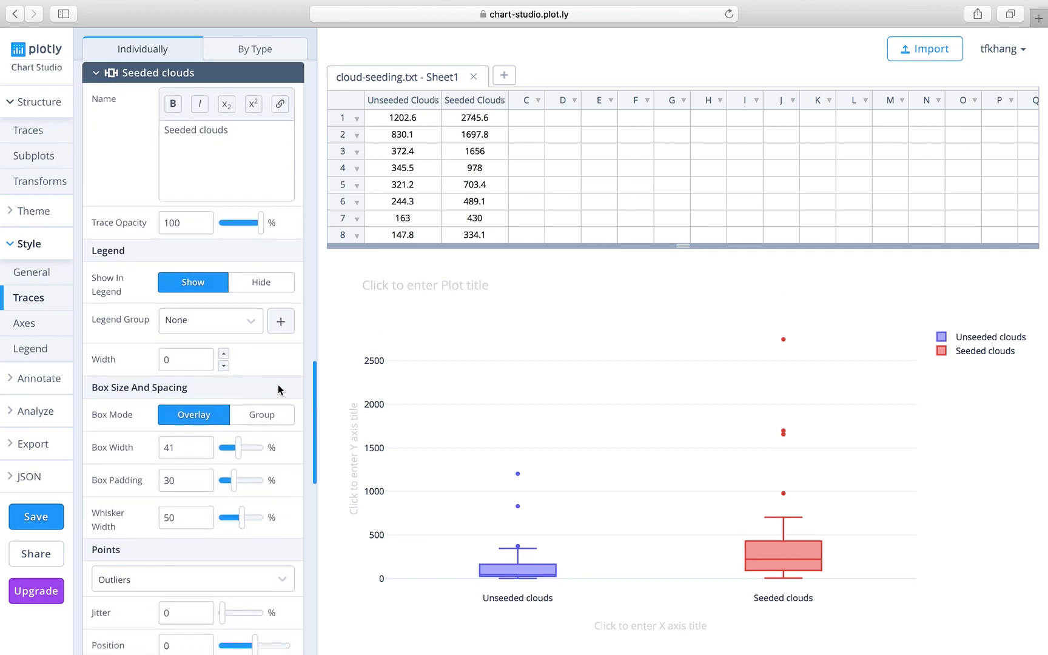
scroll(277, 385, "down", 2)
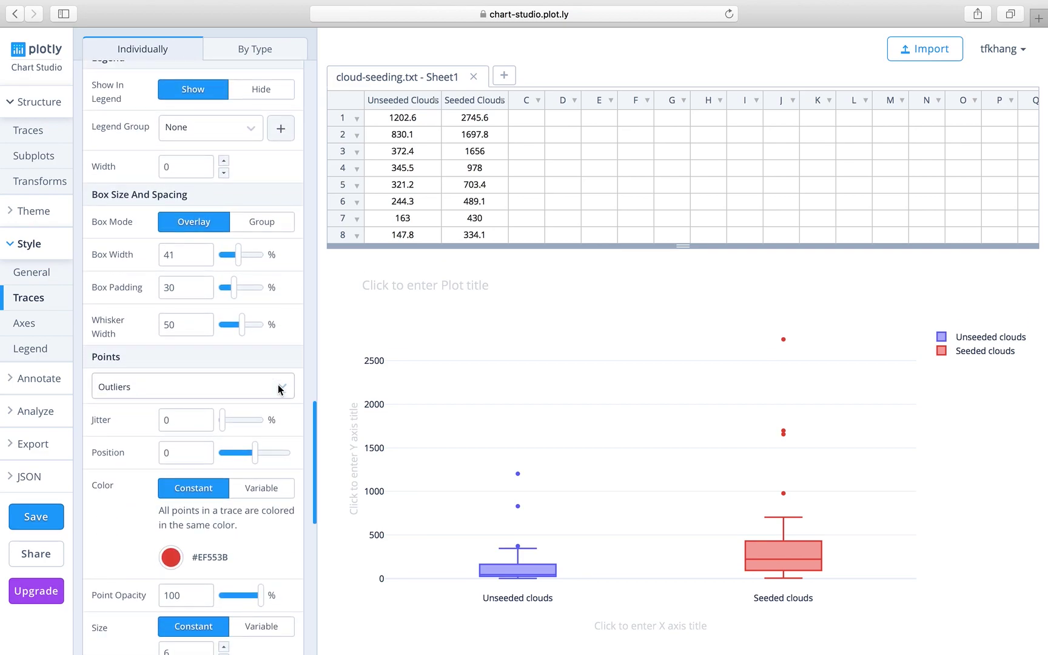
Step: Show all Seeded clouds points with jitter 30 and point position 0
left_click(282, 390)
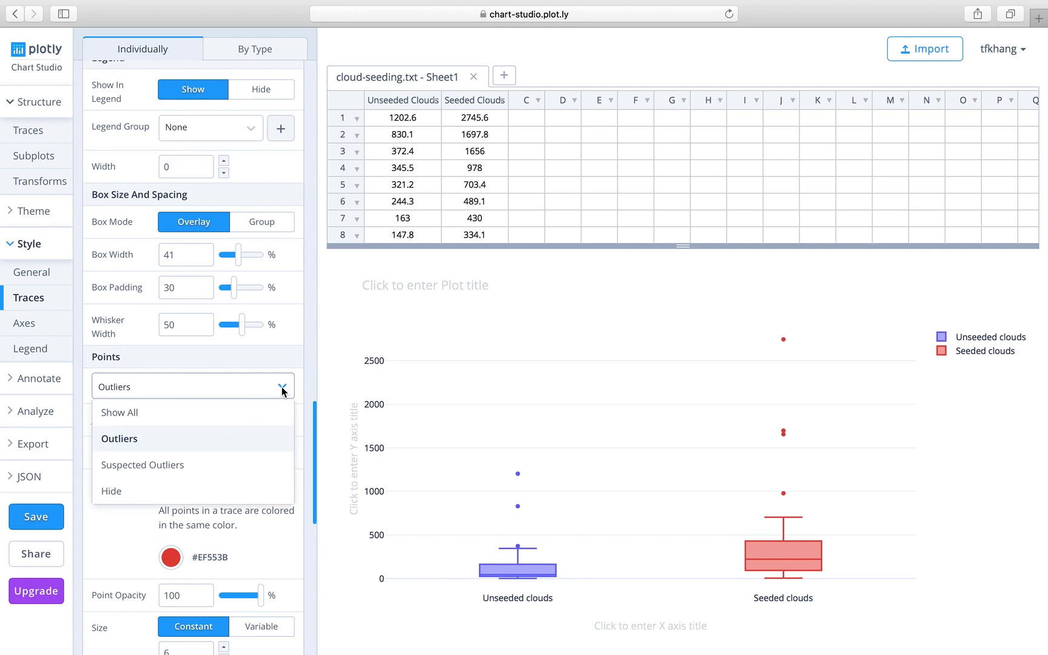
left_click(261, 407)
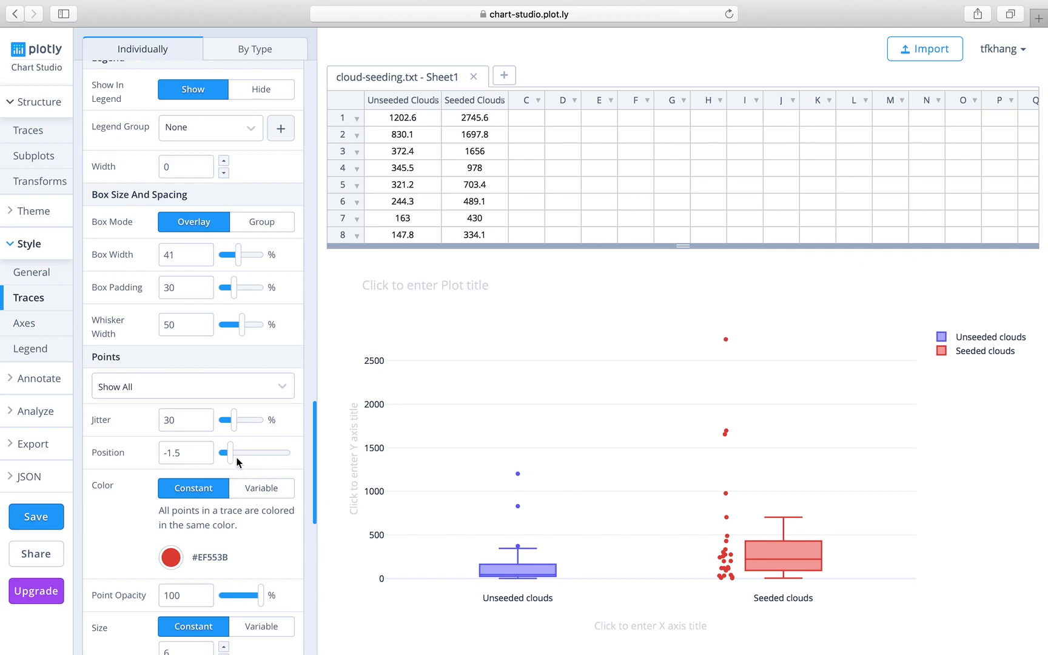
left_click_drag(230, 454, 253, 455)
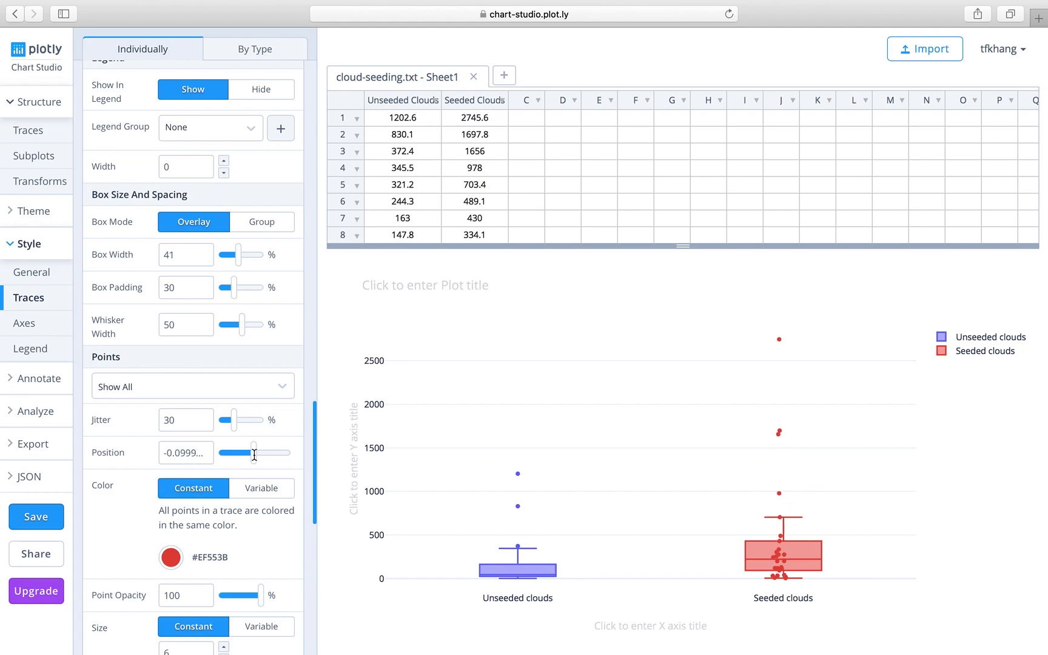
mouse_move(206, 453)
left_mouse_down()
mouse_move(185, 453)
mouse_move(223, 454)
left_mouse_up()
left_click(186, 452)
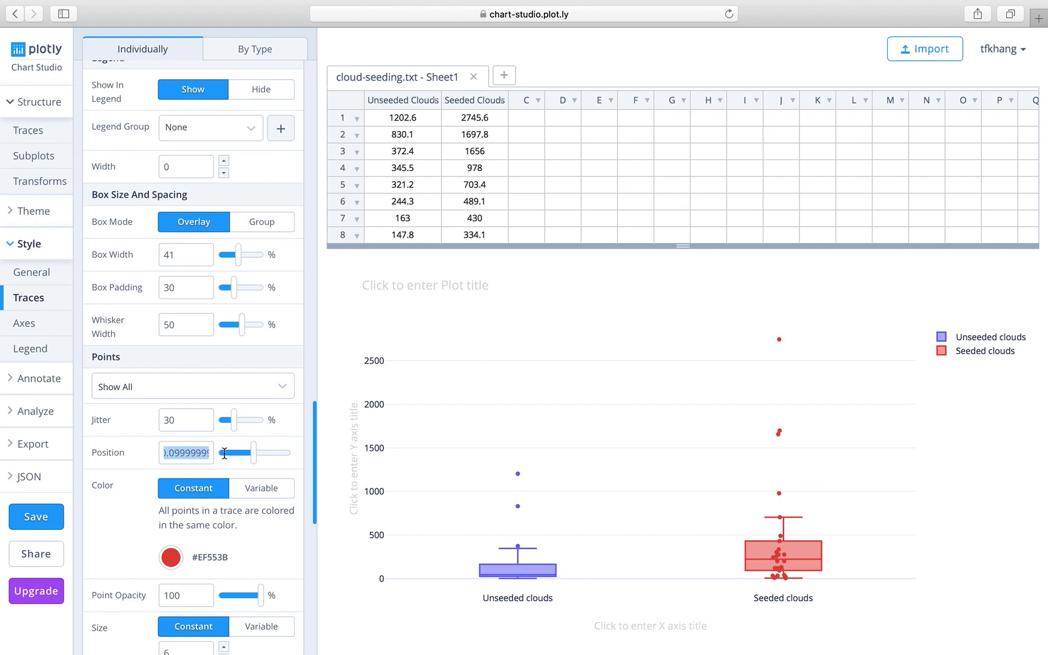
type("0")
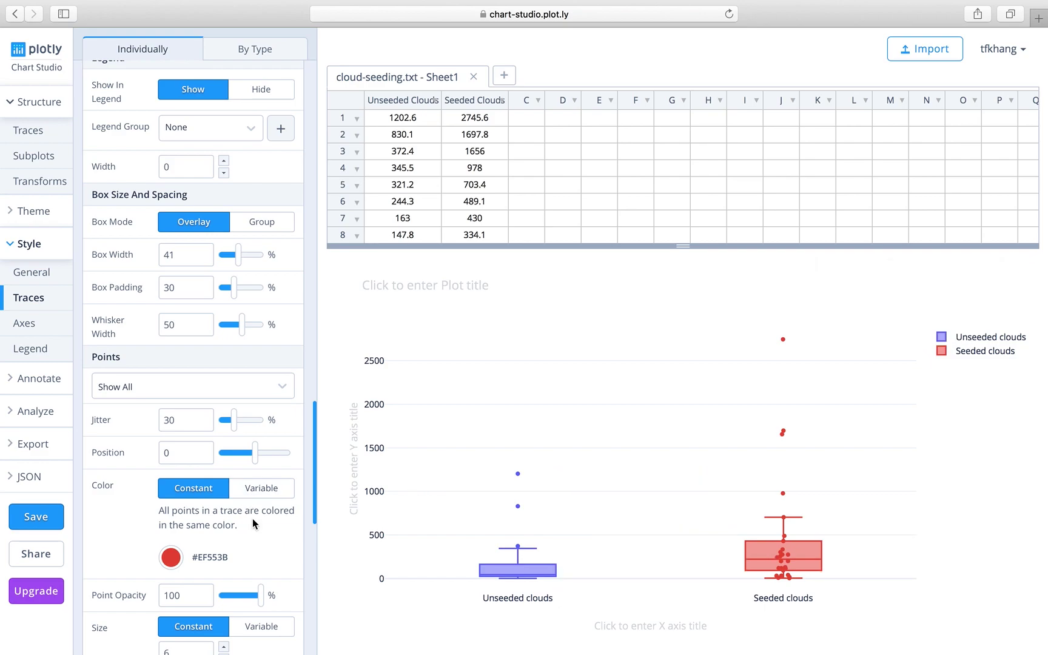
Step: Set Unseeded clouds Points to Show All with point position 0
scroll(270, 544, "down", 6)
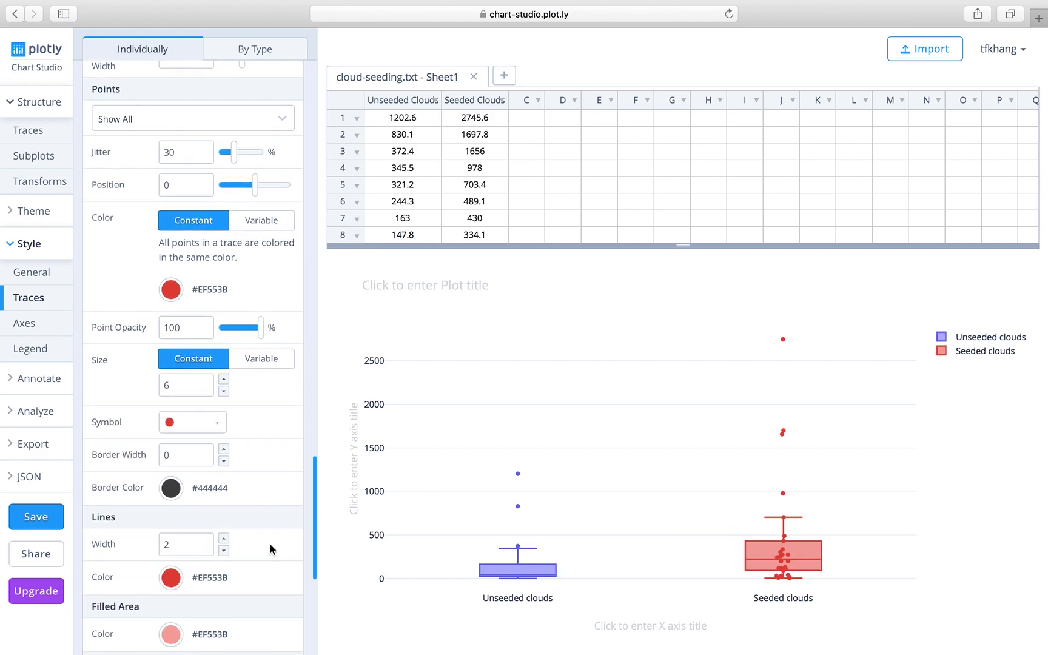
scroll(270, 543, "down", 2)
scroll(270, 548, "down", 5)
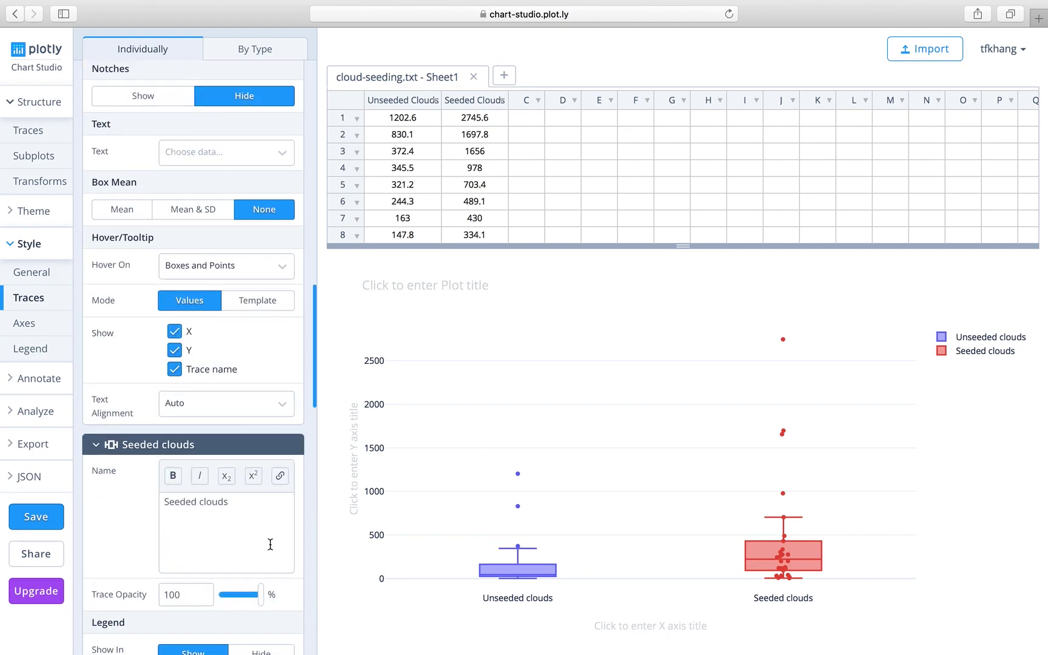
scroll(270, 543, "down", 10)
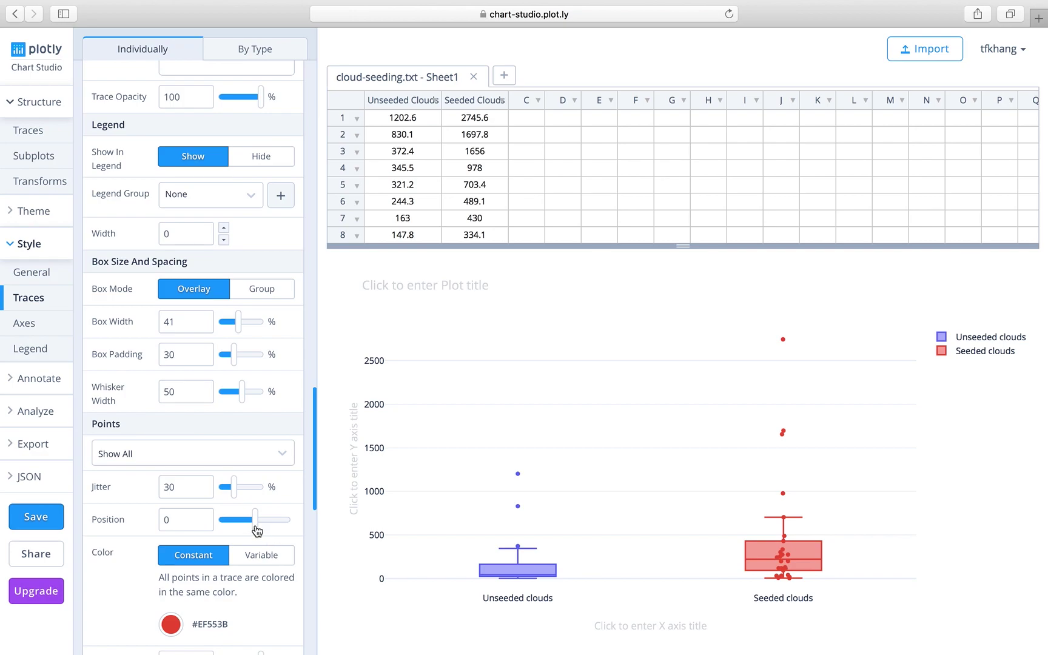
scroll(257, 531, "up", 15)
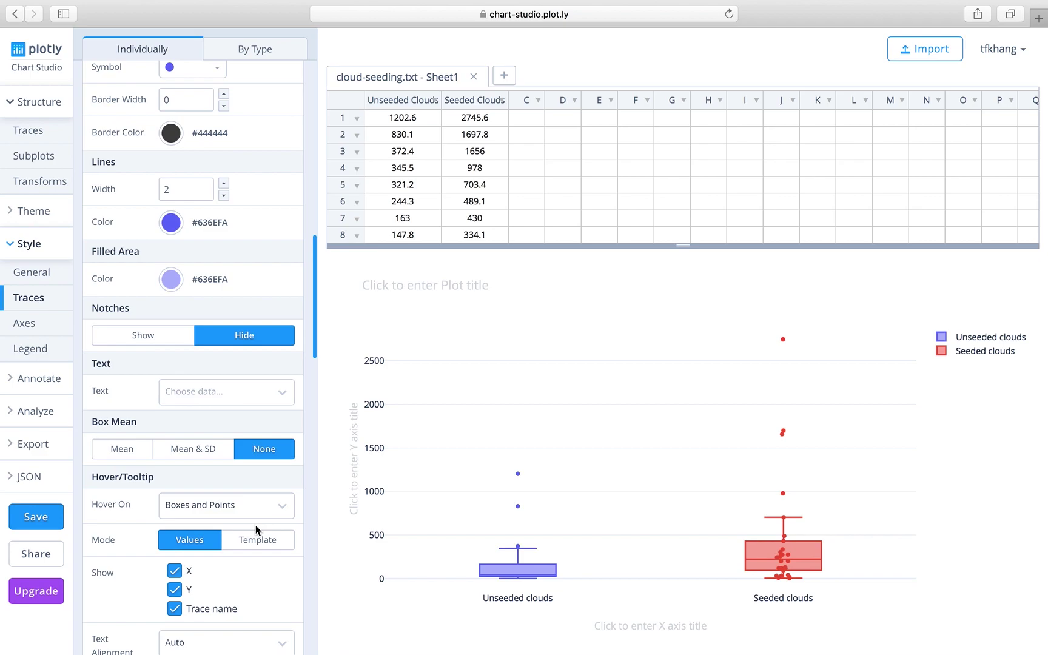
scroll(266, 370, "up", 3)
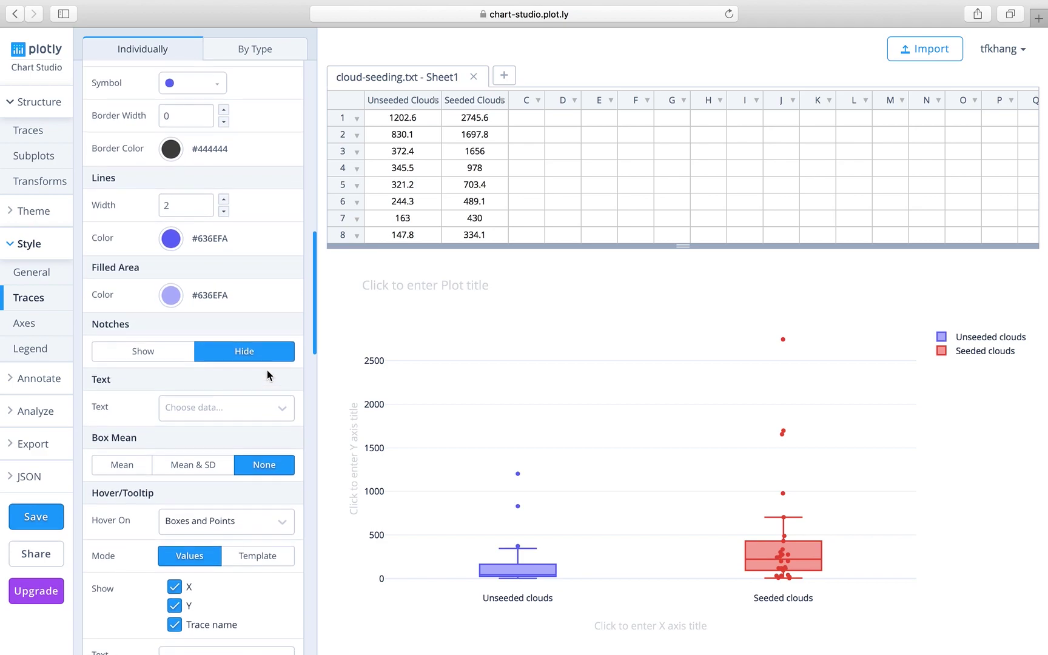
scroll(266, 369, "up", 8)
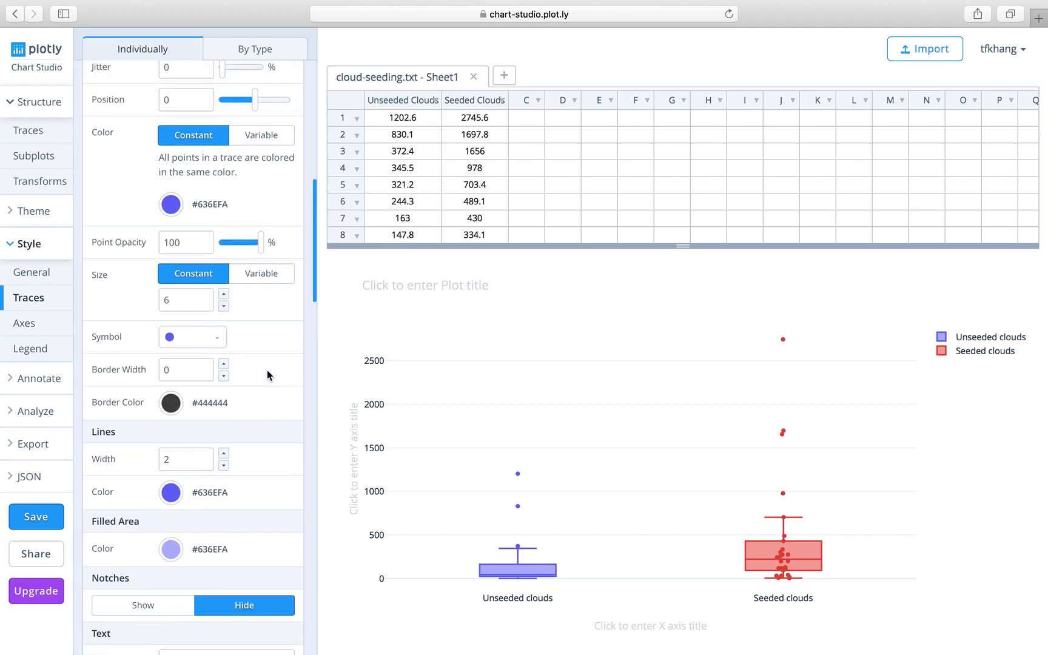
scroll(267, 370, "up", 3)
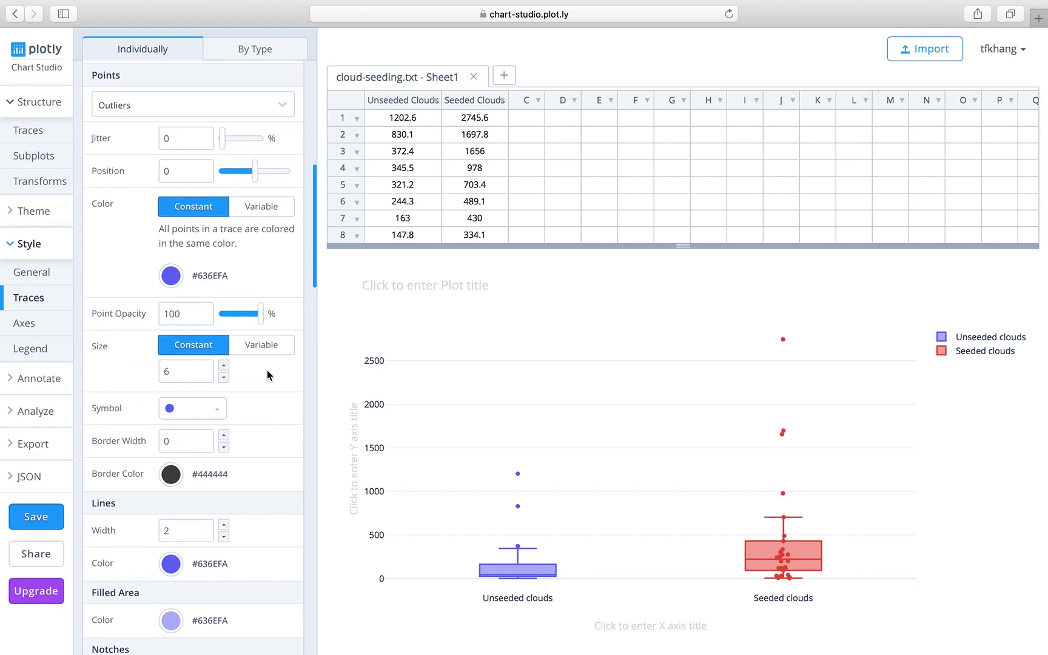
left_click(257, 110)
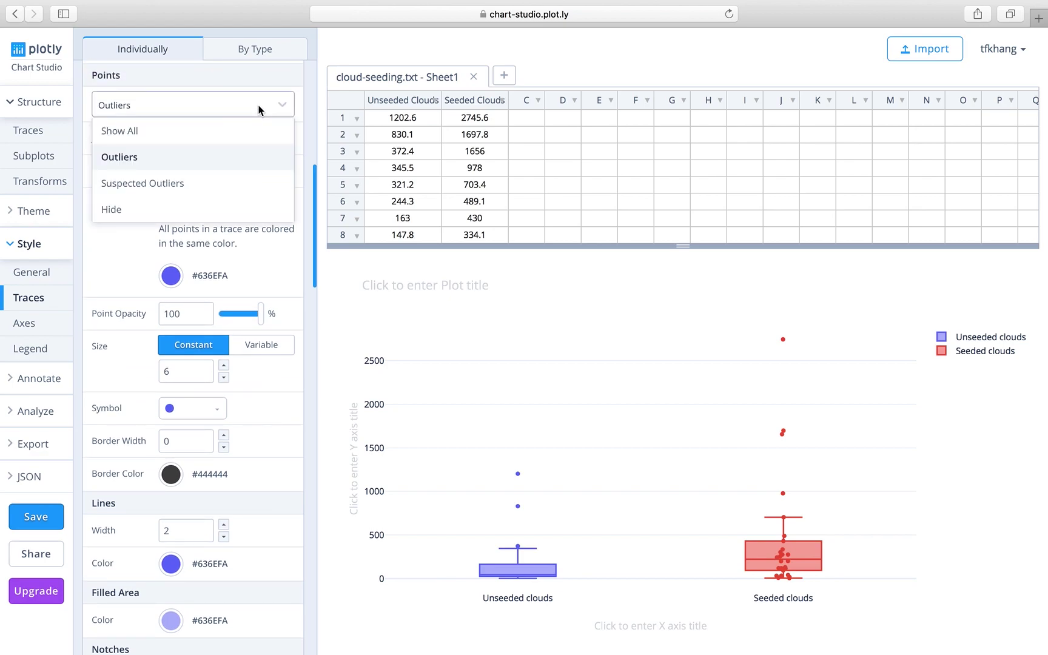
left_click(192, 131)
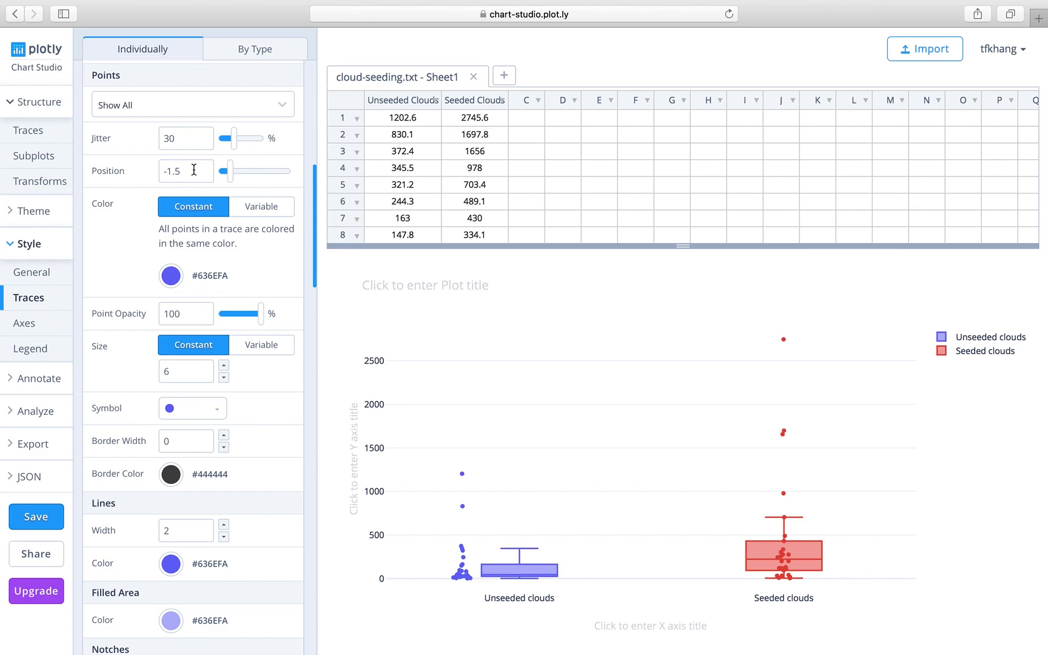
left_click_drag(194, 170, 131, 174)
type("0")
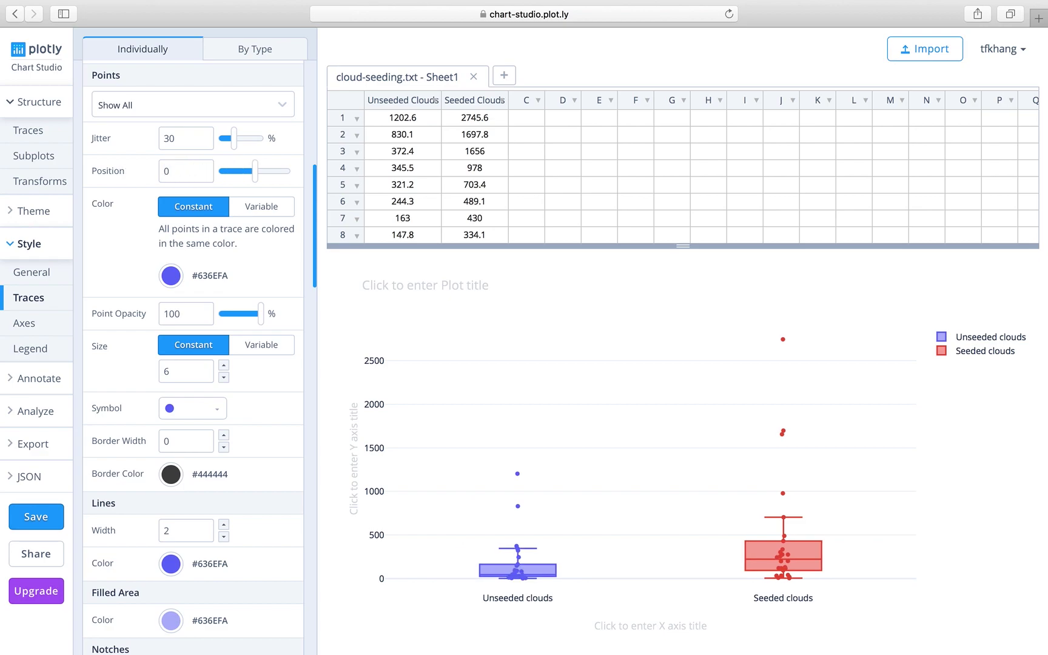
Step: Collapse the trace styling options and title the y axis 'Rain volume (acre-feet)'
mouse_move(528, 494)
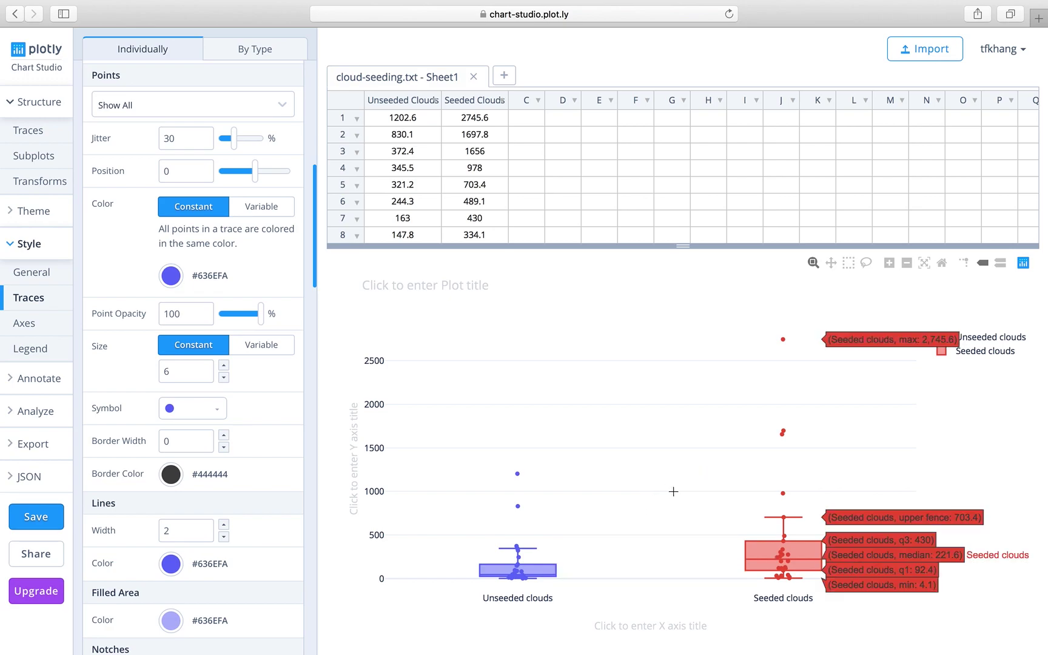
left_click(39, 243)
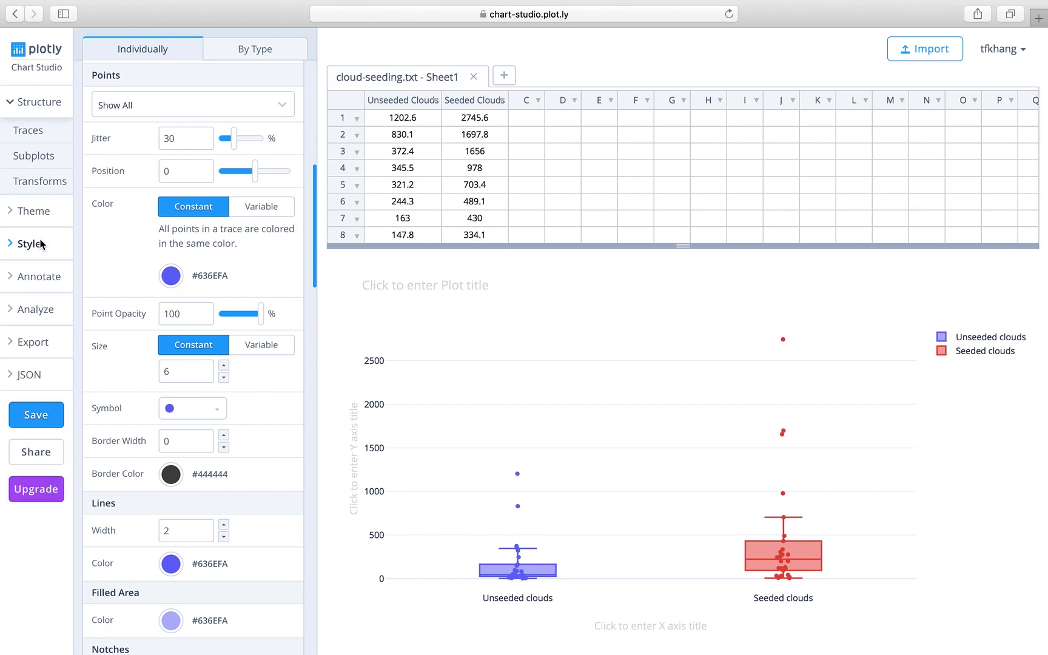
left_click(356, 431)
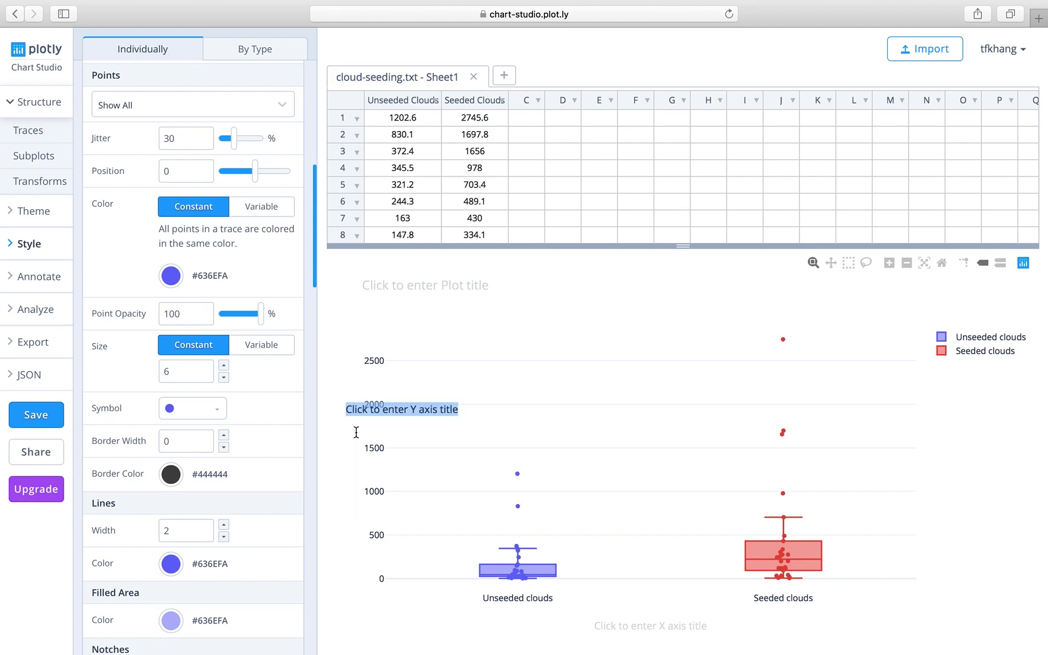
key("Escape")
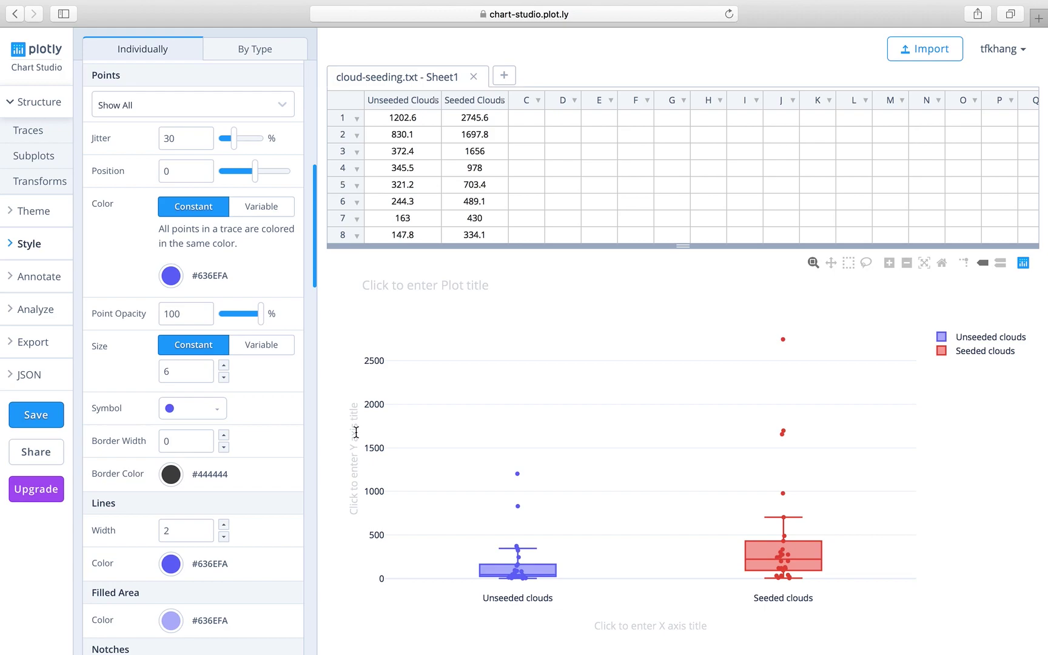
left_click(356, 432)
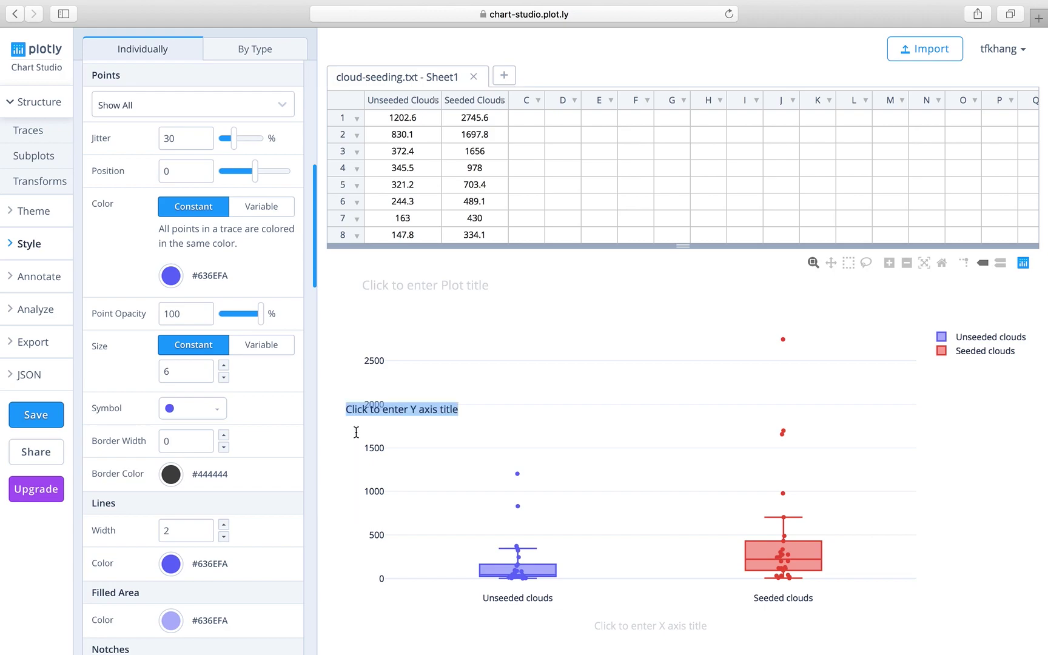
left_click(356, 431)
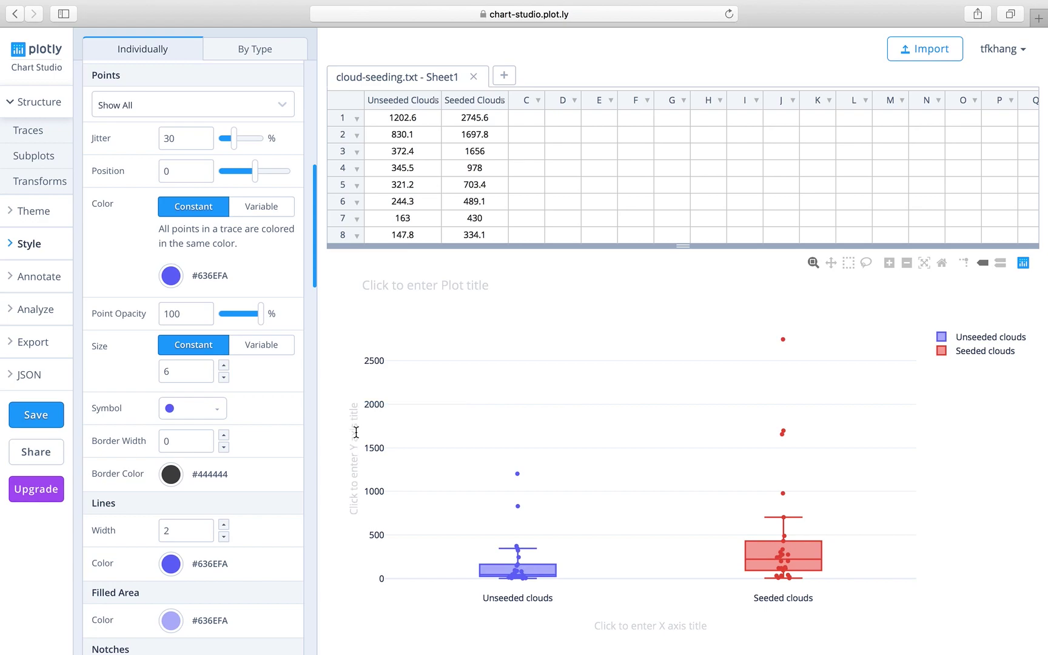
left_click(356, 431)
type("Rain volume (acre-fee")
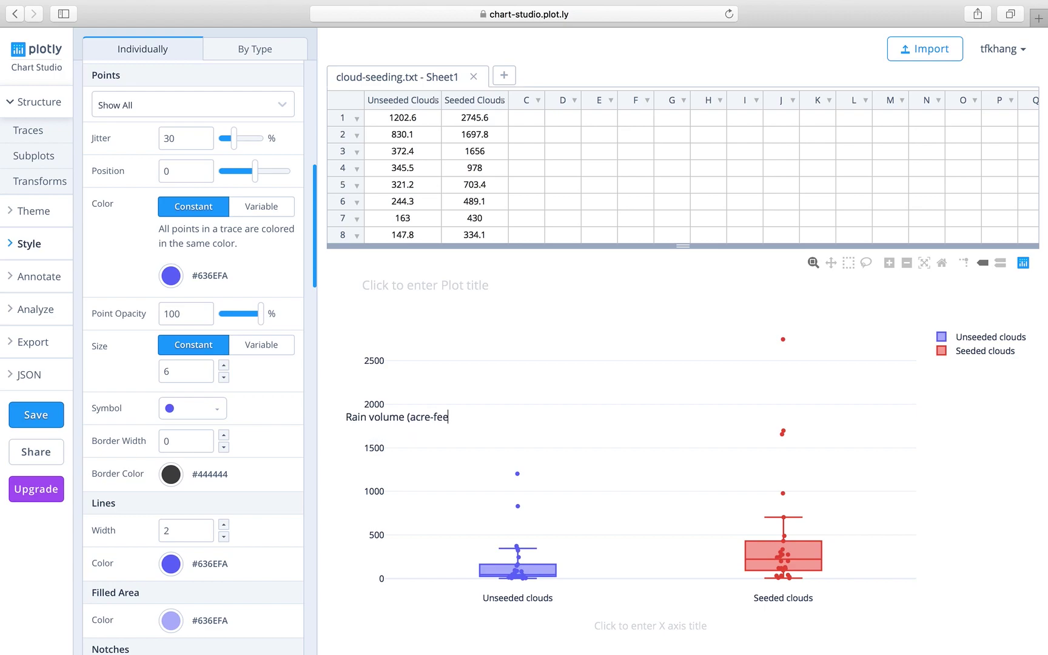
type("t)")
key("Return")
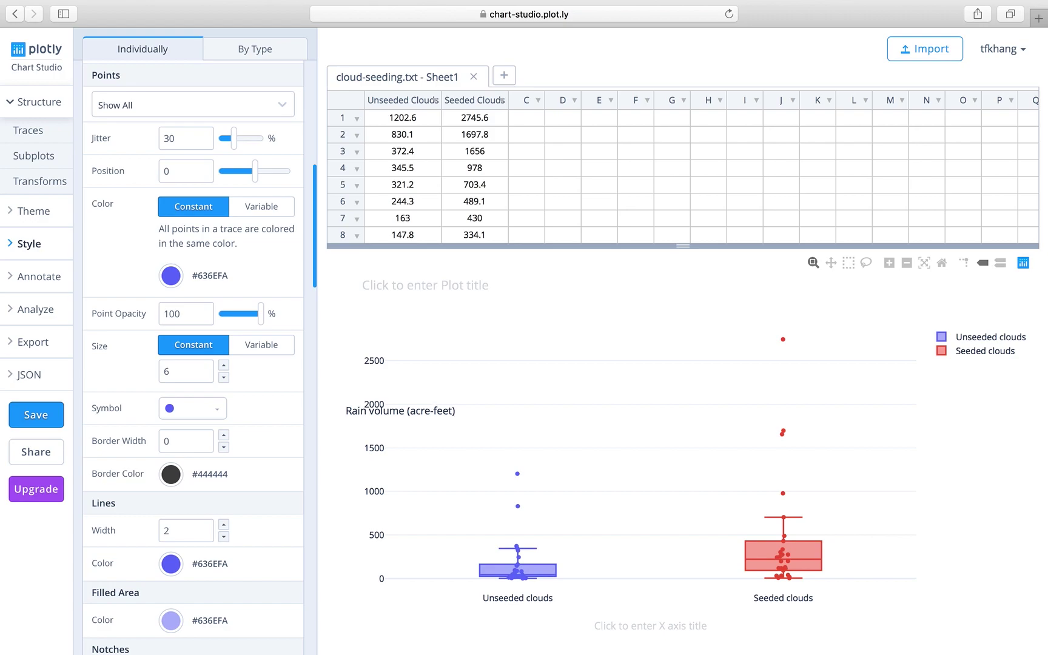
Step: Label the x axis under the box plots 'Seeding method'
left_click(641, 625)
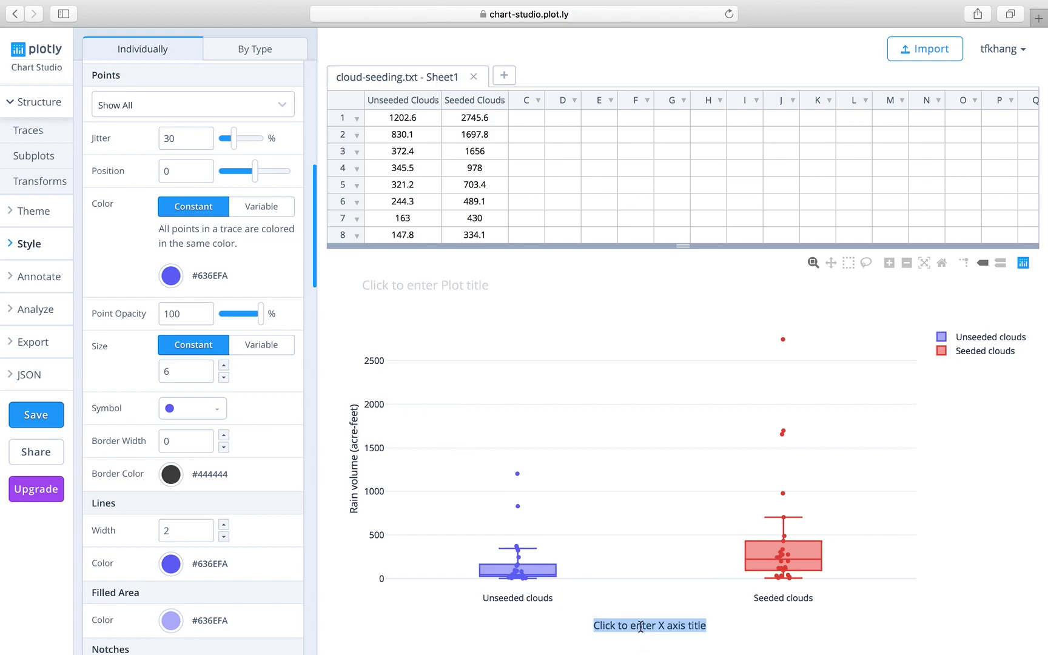
type("Seed")
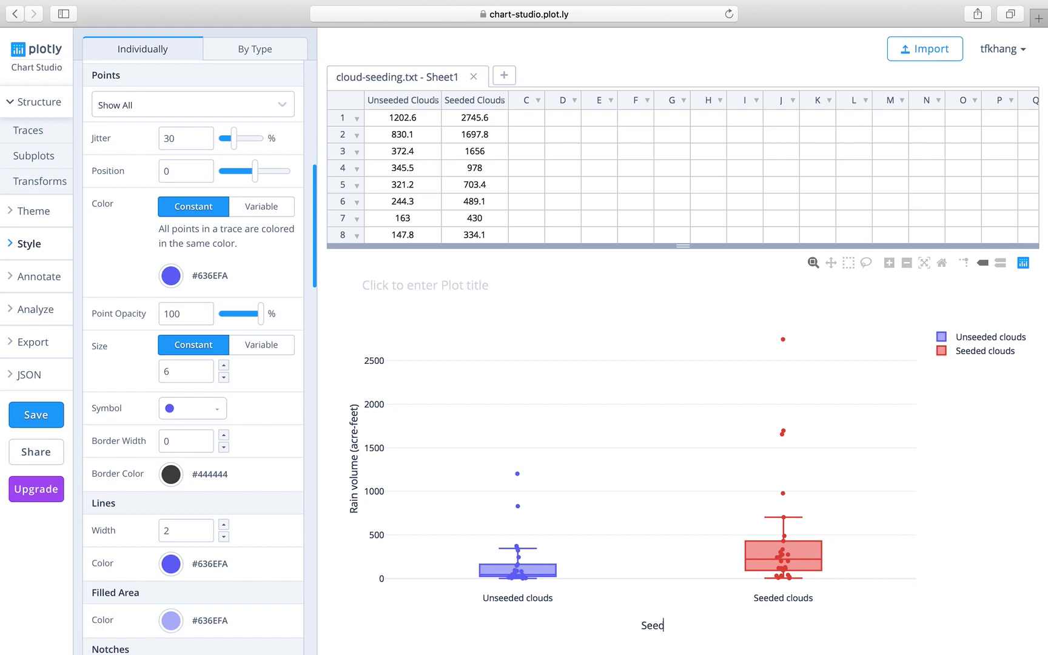
type("ing method")
key("Return")
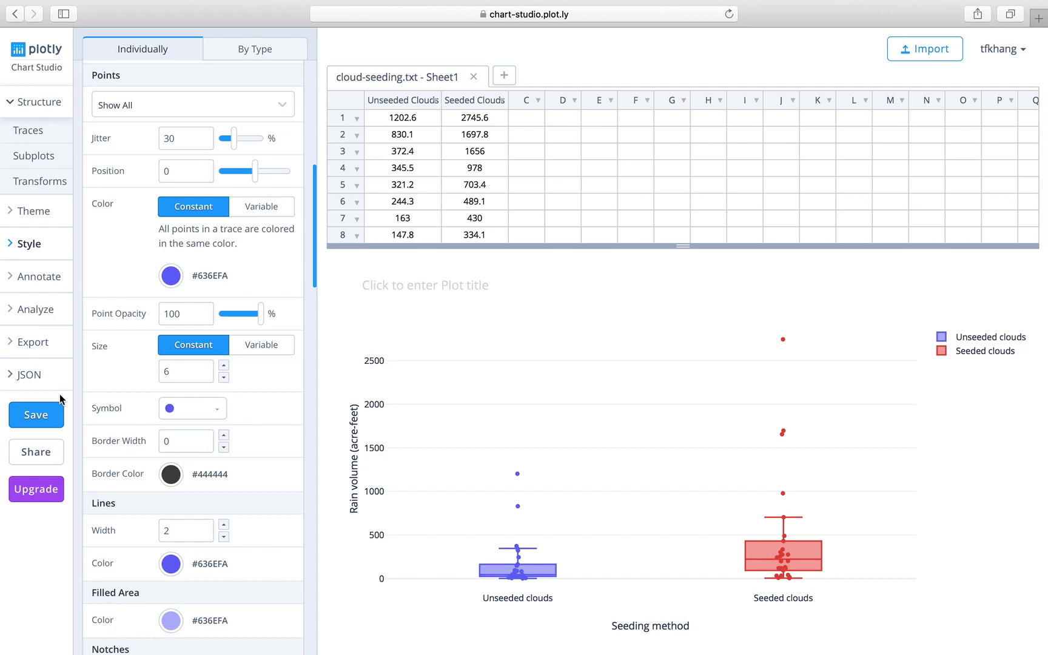
Step: Save to existing Plot 10, storing the data as a new grid, Grid 11
left_click(42, 416)
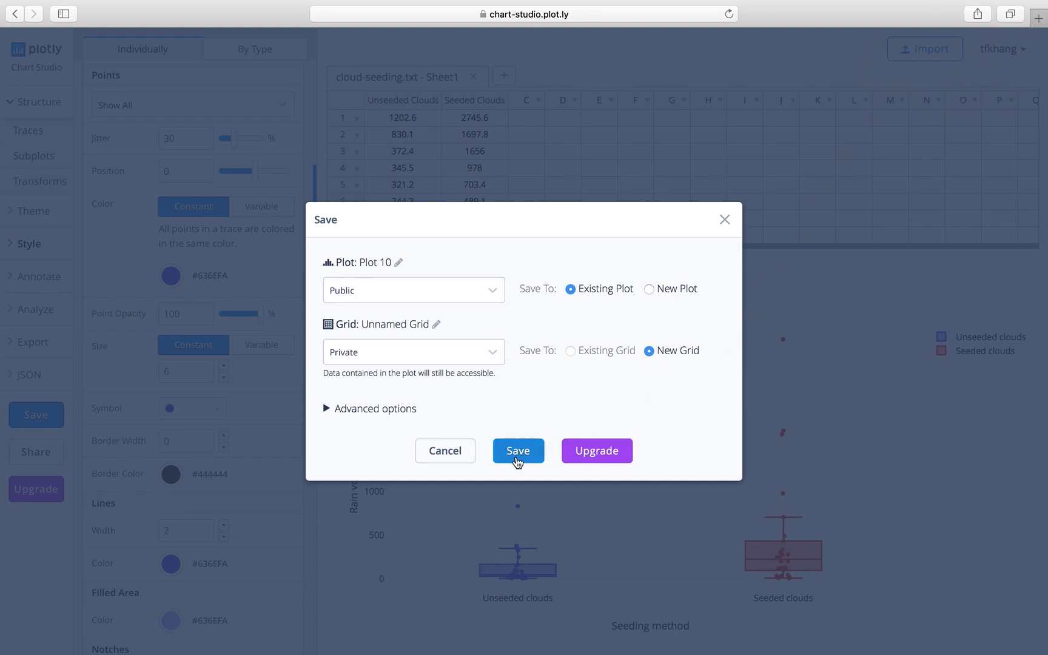
left_click(517, 455)
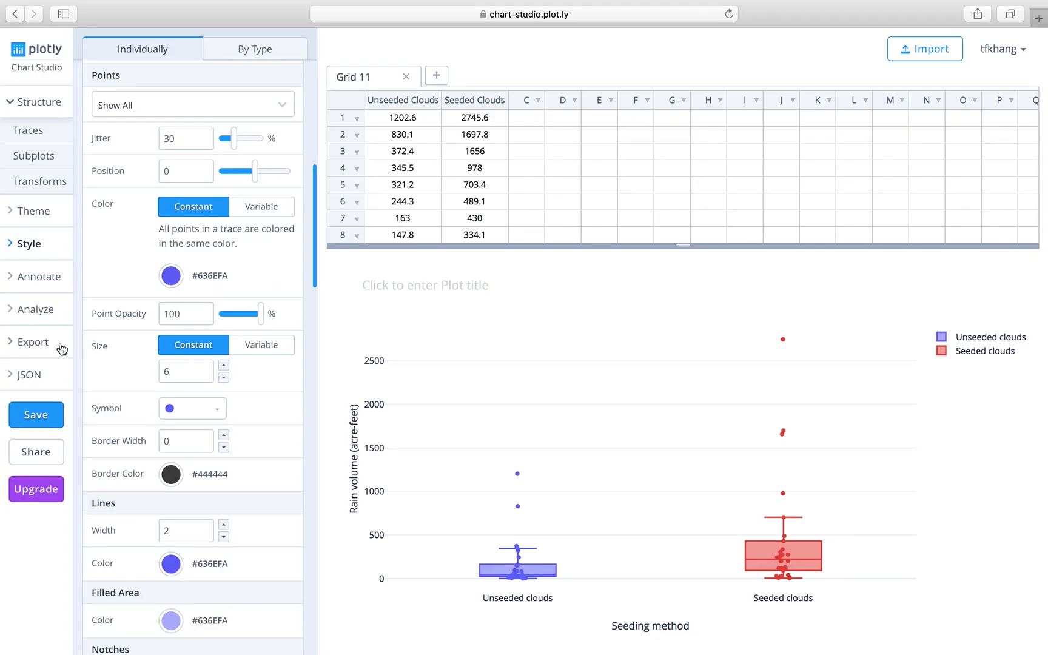
Step: Export a custom-size 1200×800 PNG and select undefined-5.png in Safari's Downloads list
left_click(46, 350)
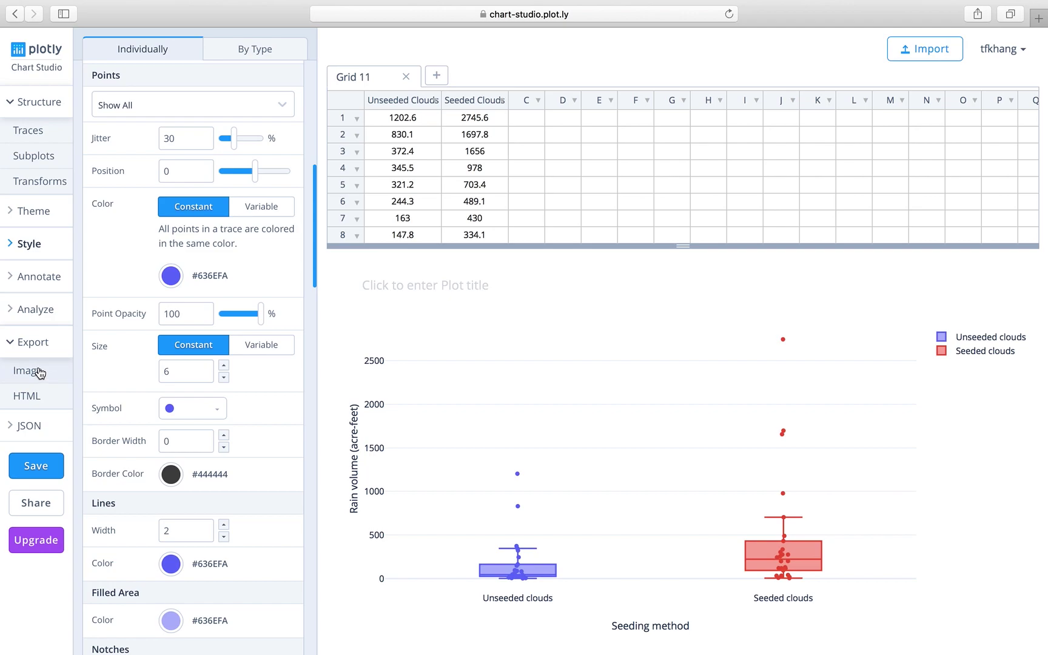
left_click(34, 372)
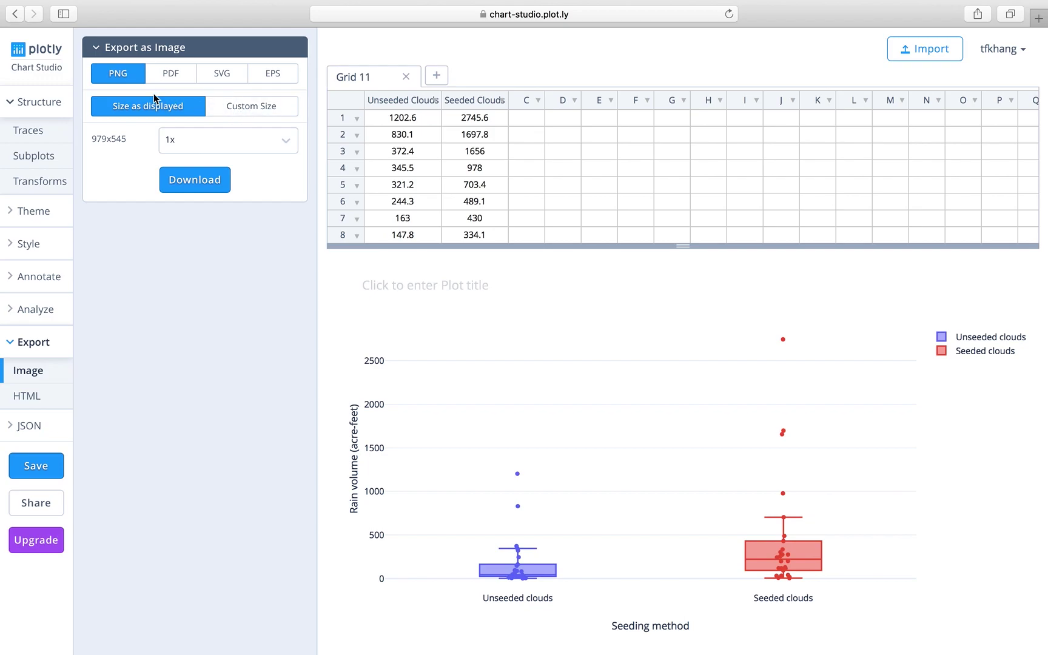
left_click(243, 105)
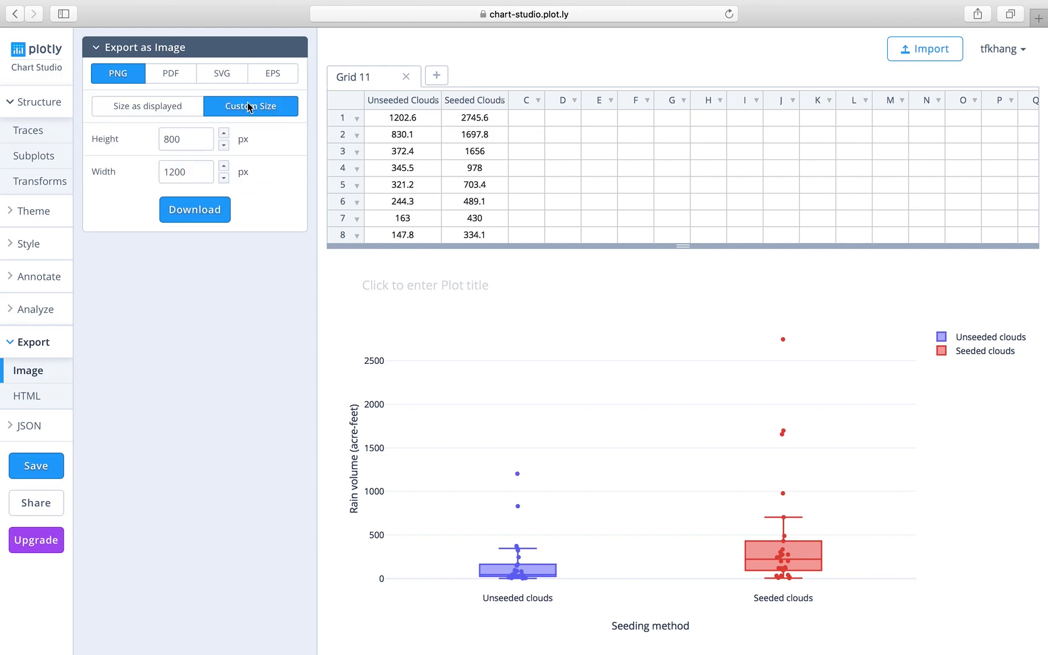
left_click(202, 217)
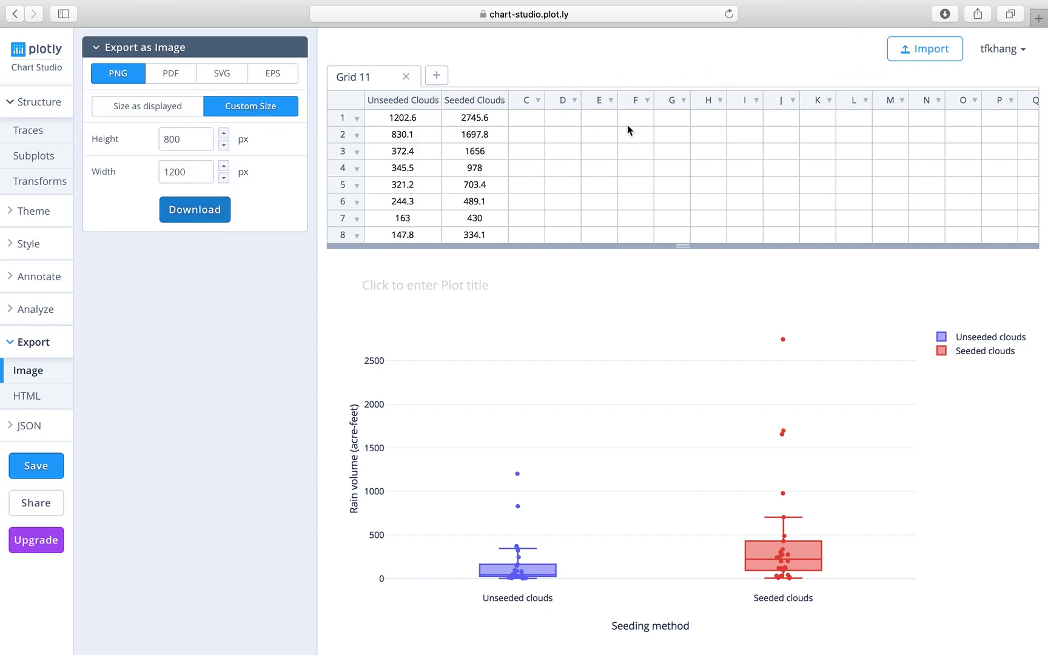
left_click(944, 15)
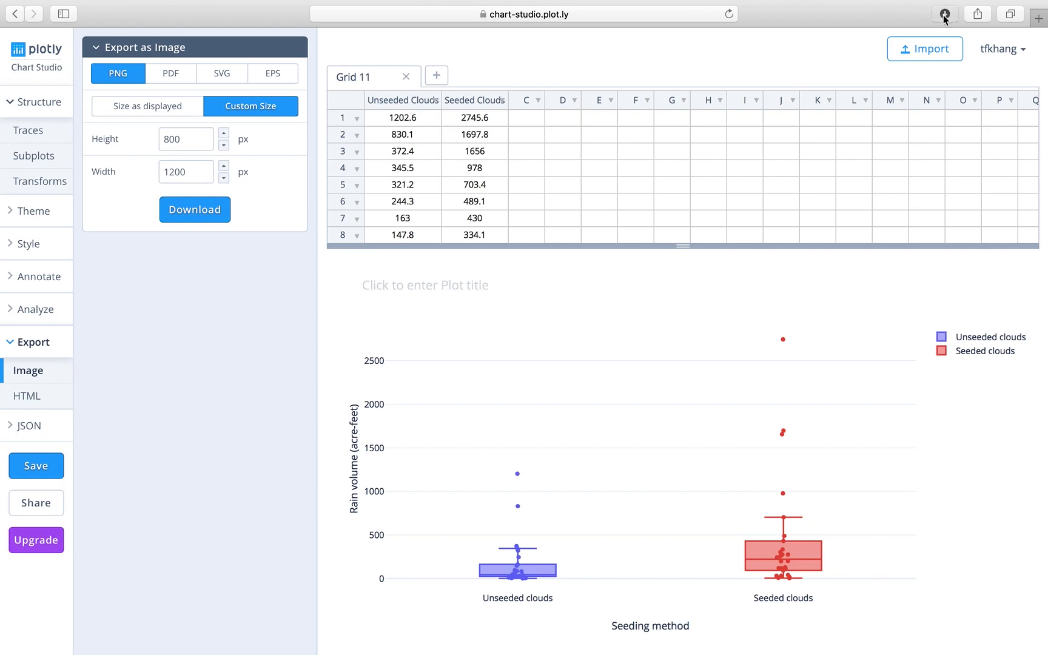
left_click(904, 79)
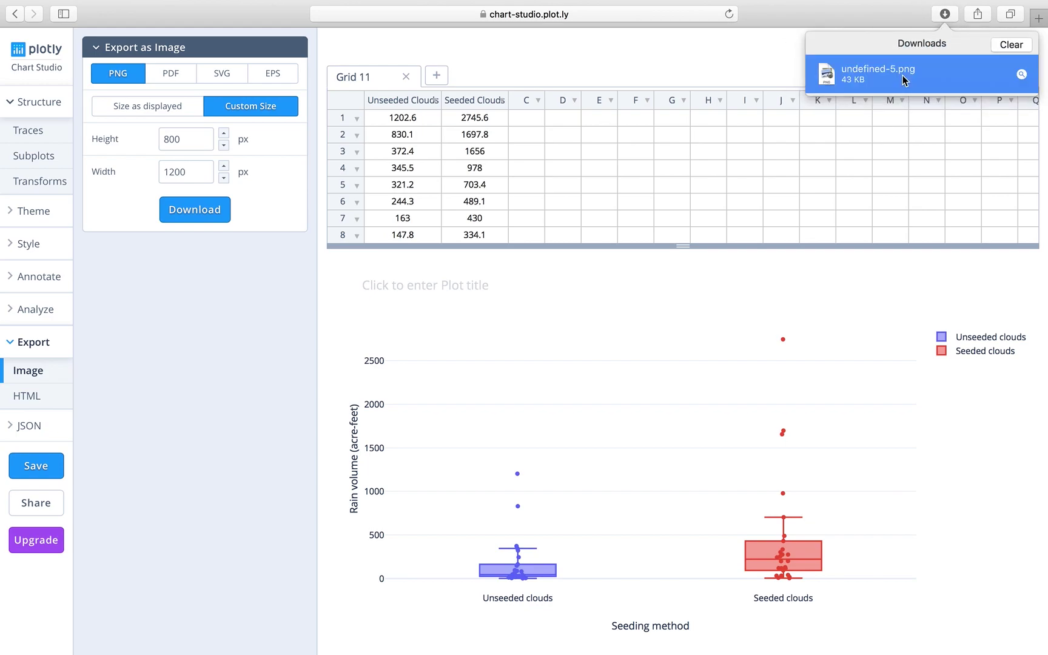
Step: Open undefined-5.png in Preview to check the box plots, axis titles and legend
double_click(903, 79)
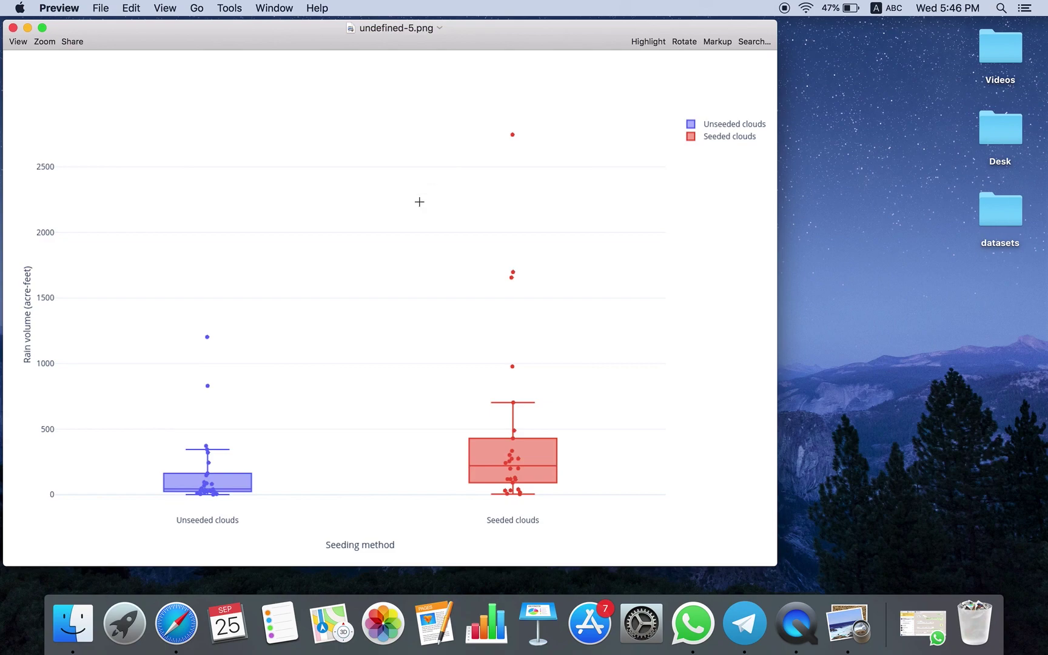